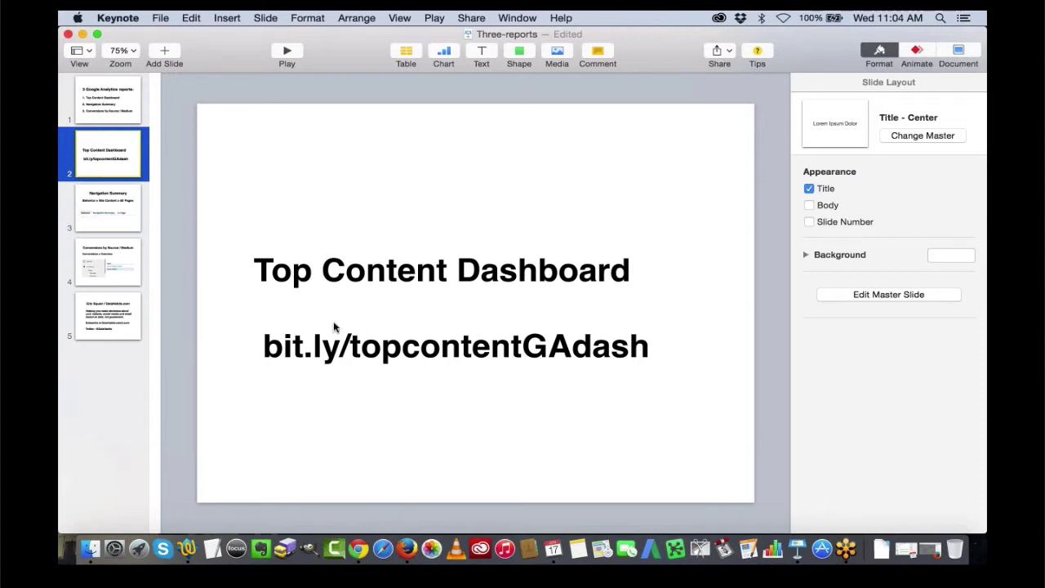
Copy the bit.ly/topcontentGAdash link from the Top Content Dashboard slide.
{"action": "left_click", "coordinate": [351, 345]}
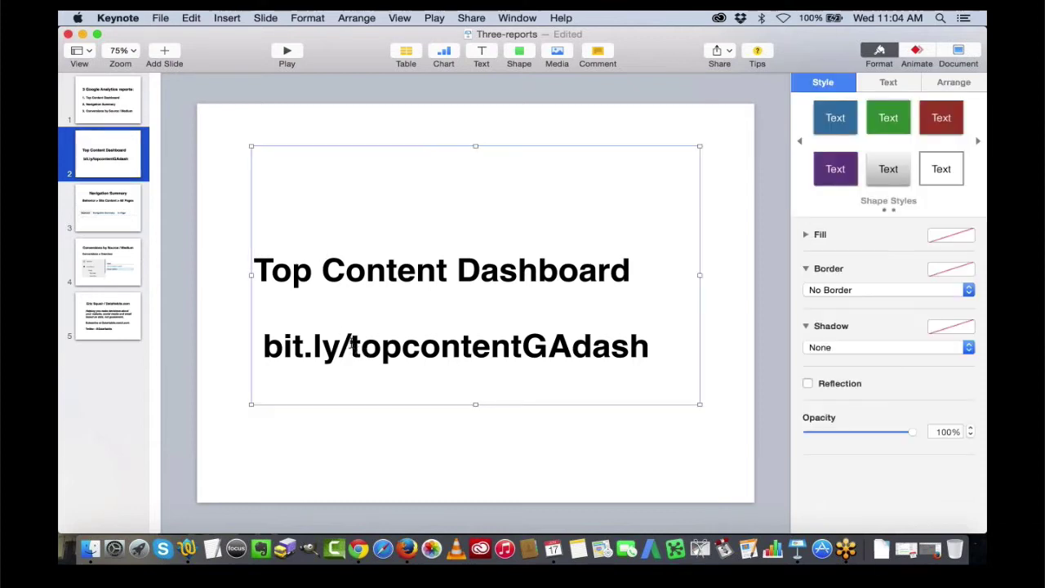
{"action": "left_click_drag", "start_coordinate": [351, 344], "coordinate": [258, 343]}
{"action": "key", "text": "super+c"}
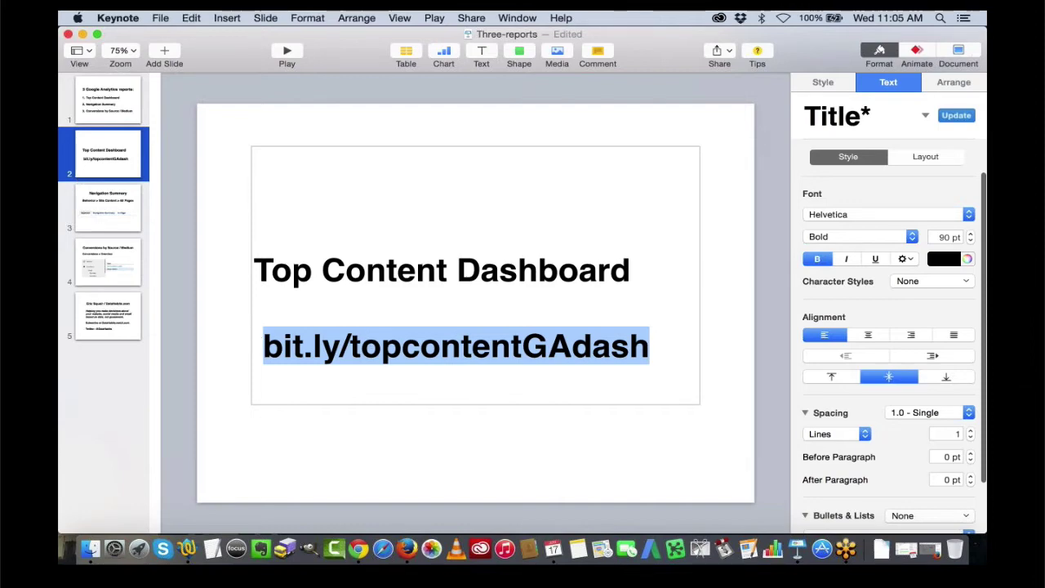
Switch to Chrome and open bit.ly/topcontentGAdash in place of the Audience Overview page.
{"action": "left_click", "coordinate": [81, 37]}
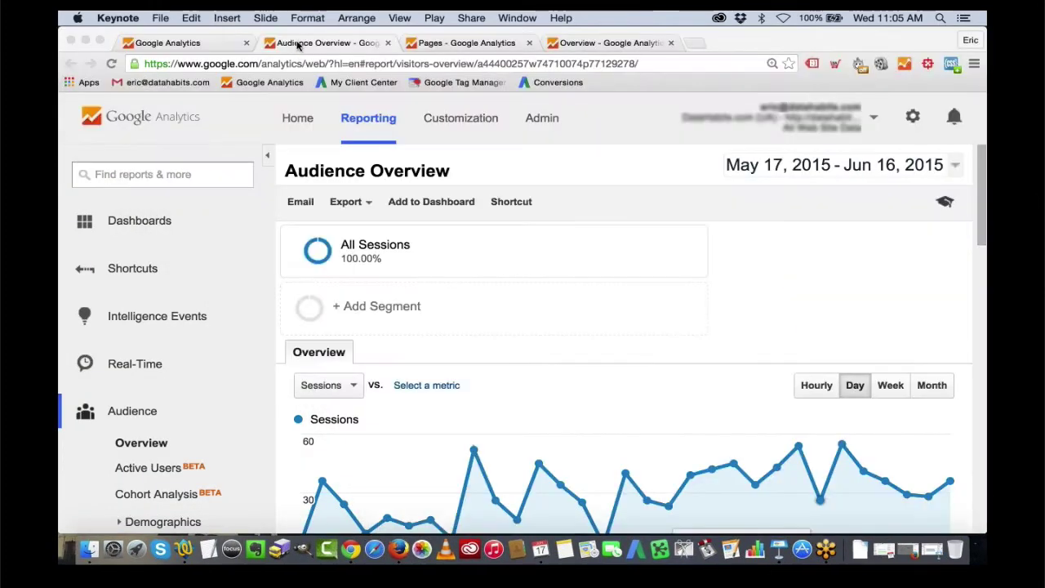
{"action": "left_click", "coordinate": [295, 65]}
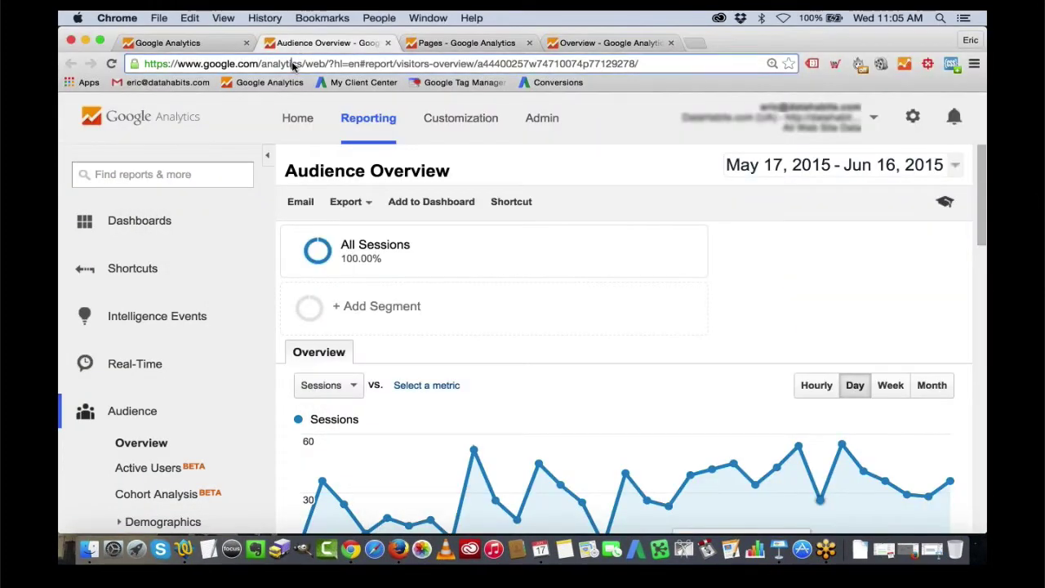
{"action": "left_click", "coordinate": [295, 67]}
{"action": "double_click", "coordinate": [296, 65]}
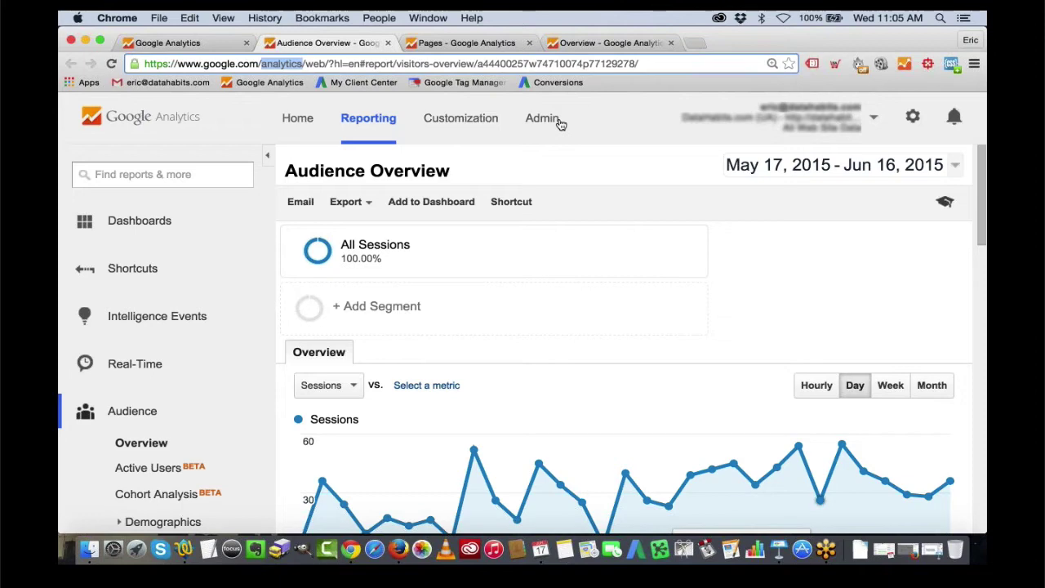
{"action": "left_click", "coordinate": [242, 63]}
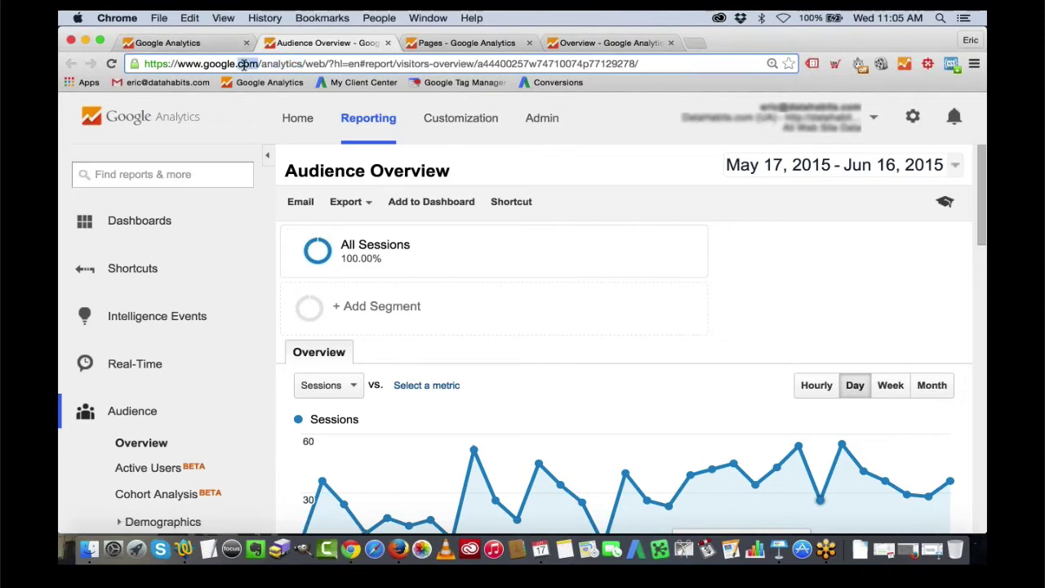
{"action": "key", "text": "super+a"}
{"action": "key", "text": "super+v"}
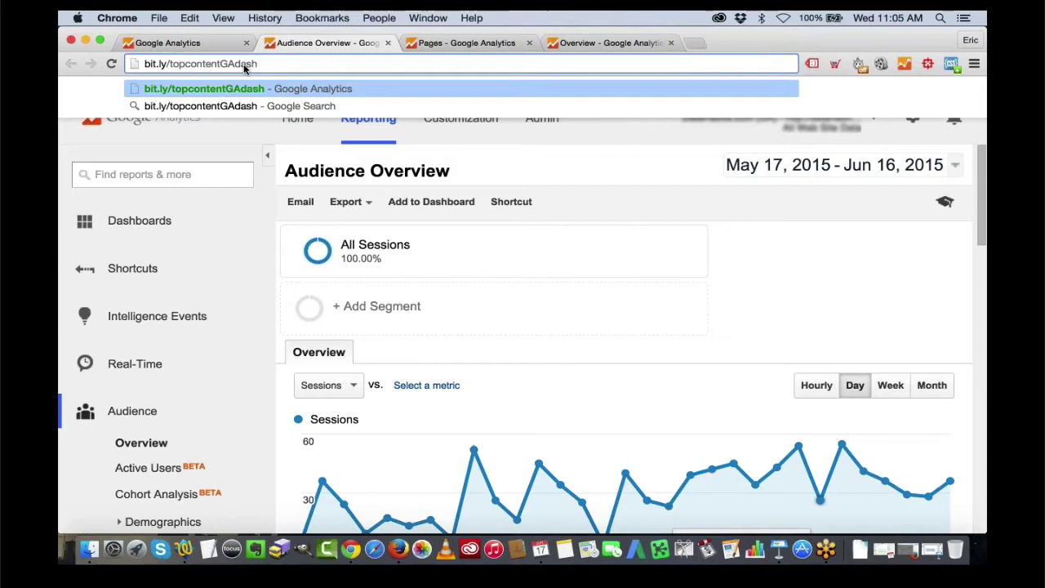
{"action": "key", "text": "Return"}
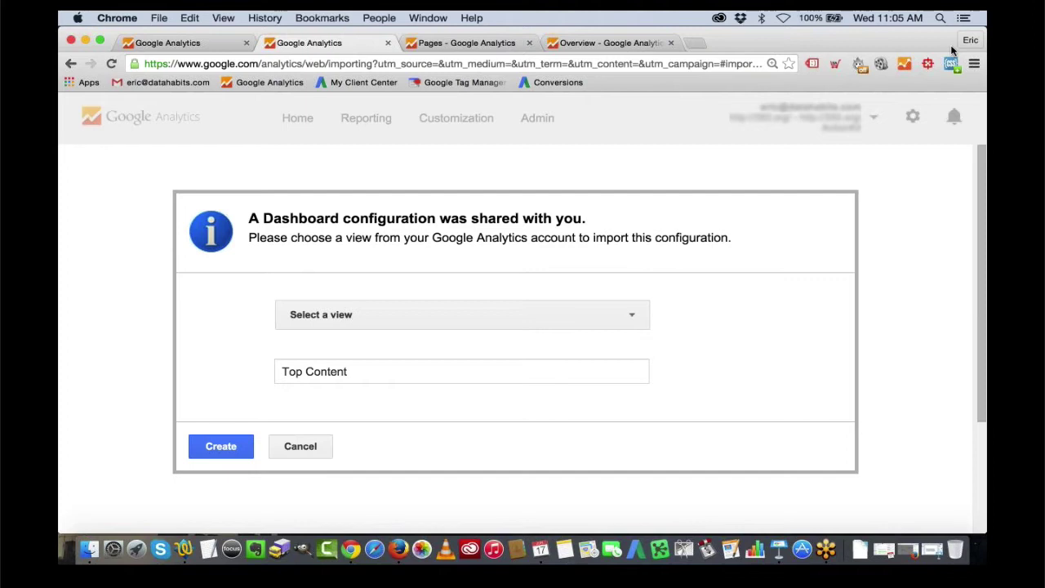
Import the shared Top Content dashboard into the All Web Site Data view of DataHabits.com (UA), found by searching "datah".
{"action": "left_click", "coordinate": [636, 321]}
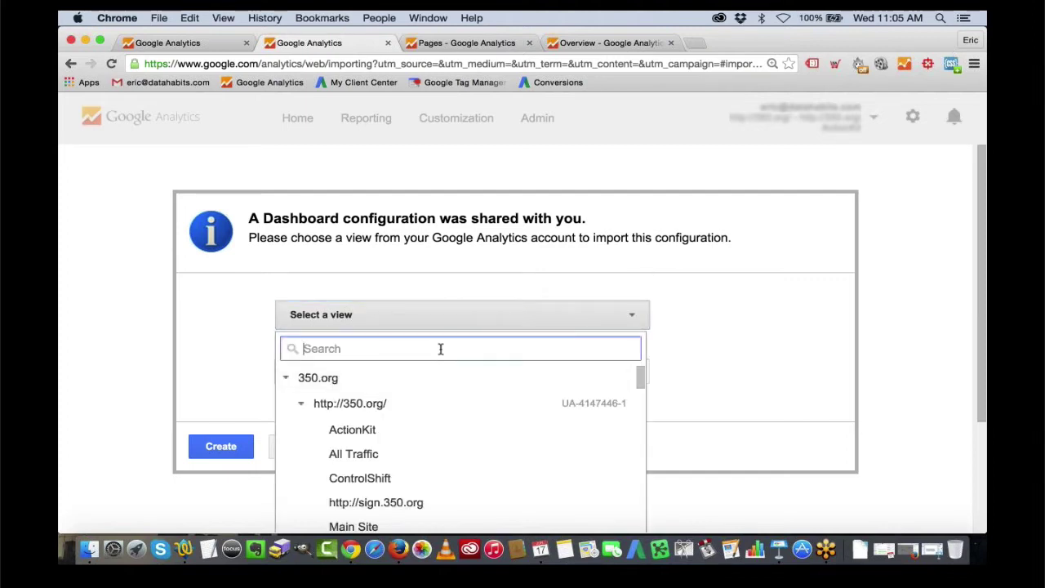
{"action": "type", "text": "datah"}
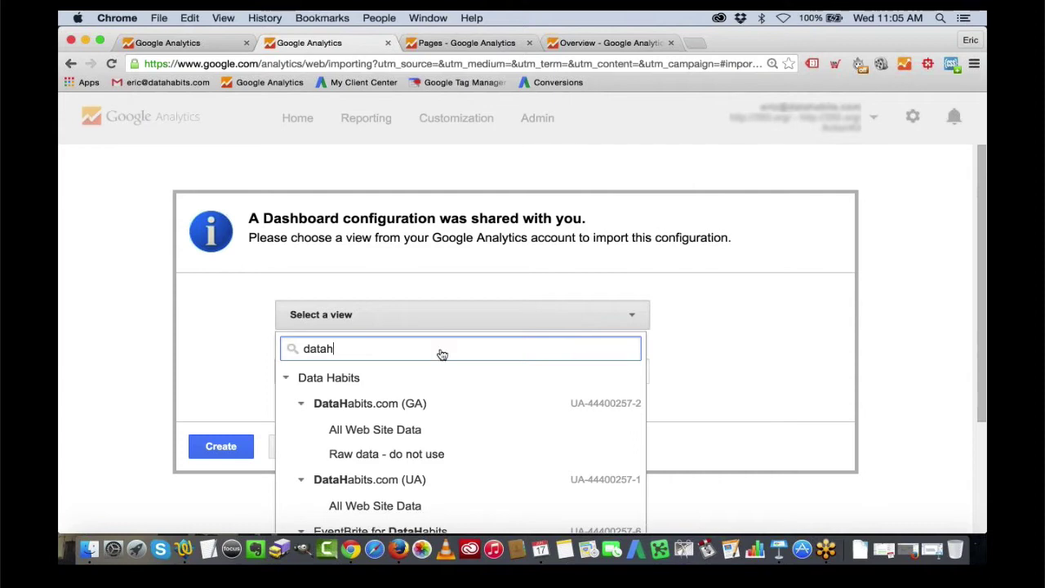
{"action": "left_click", "coordinate": [414, 506]}
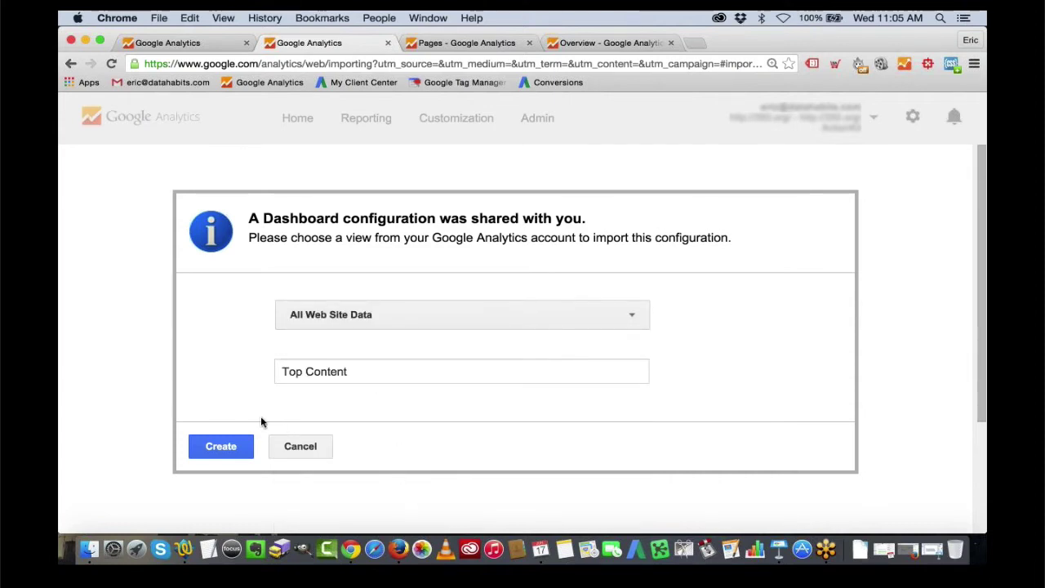
{"action": "left_click", "coordinate": [230, 445]}
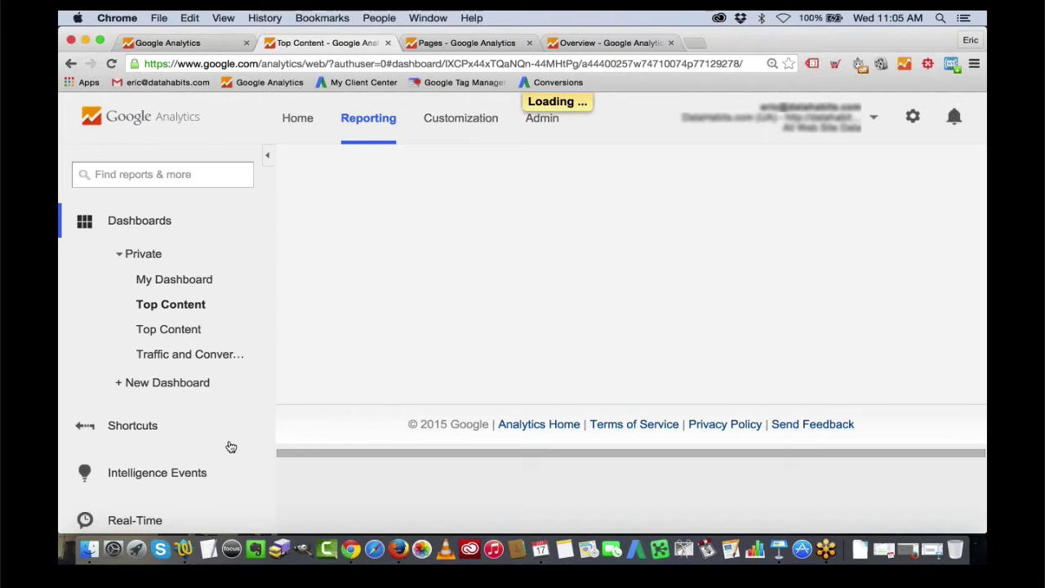
Hide the report navigation and examine the Top Content dashboard's visitor widgets, most viewed pages, search landing pages and referral content.
{"action": "left_click", "coordinate": [267, 155]}
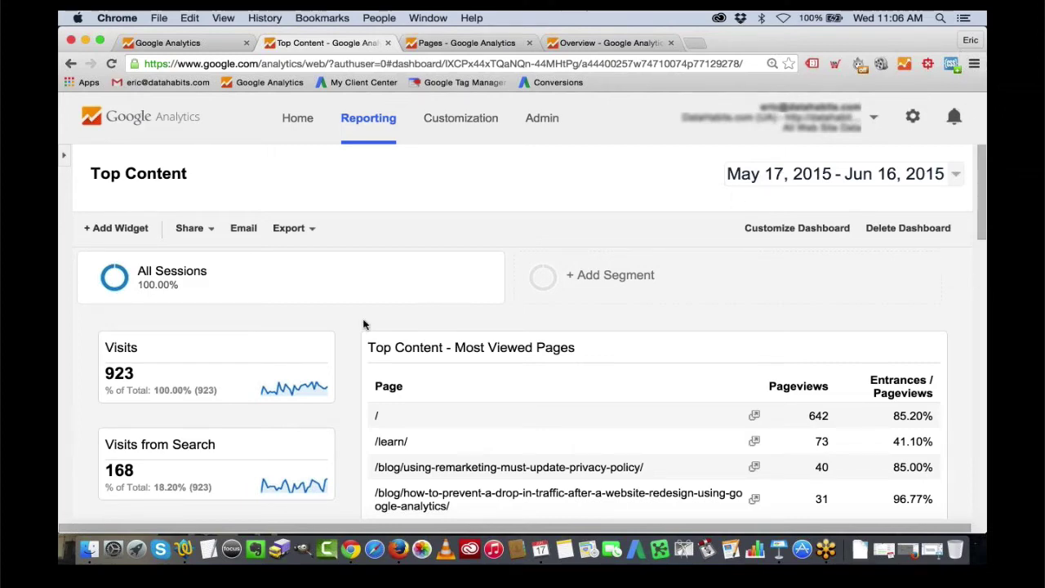
{"action": "scroll", "coordinate": [166, 360], "scroll_direction": "down", "scroll_amount": 1}
{"action": "scroll", "coordinate": [167, 360], "scroll_direction": "down", "scroll_amount": 4}
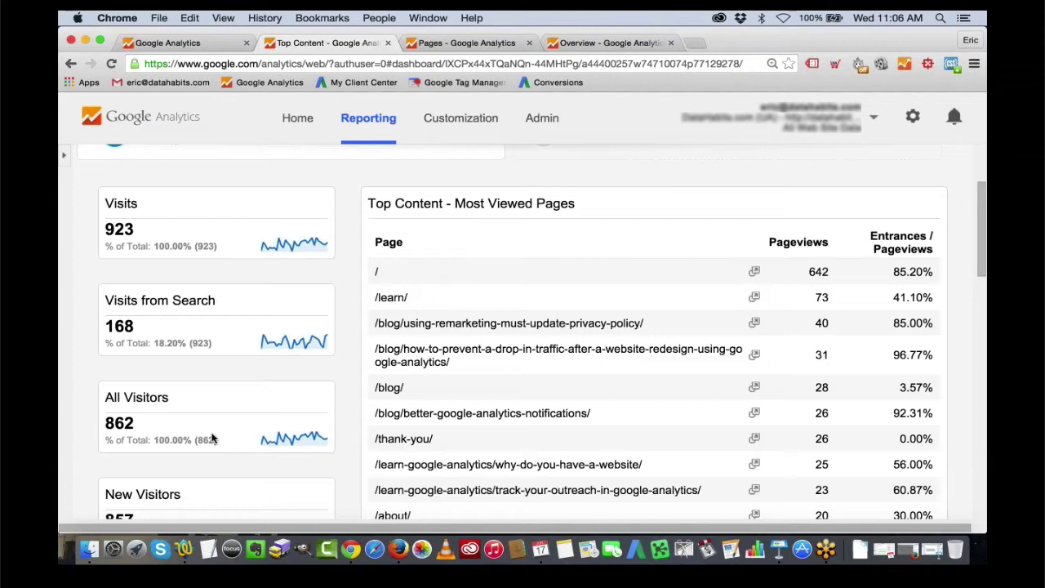
{"action": "scroll", "coordinate": [211, 439], "scroll_direction": "down", "scroll_amount": 1}
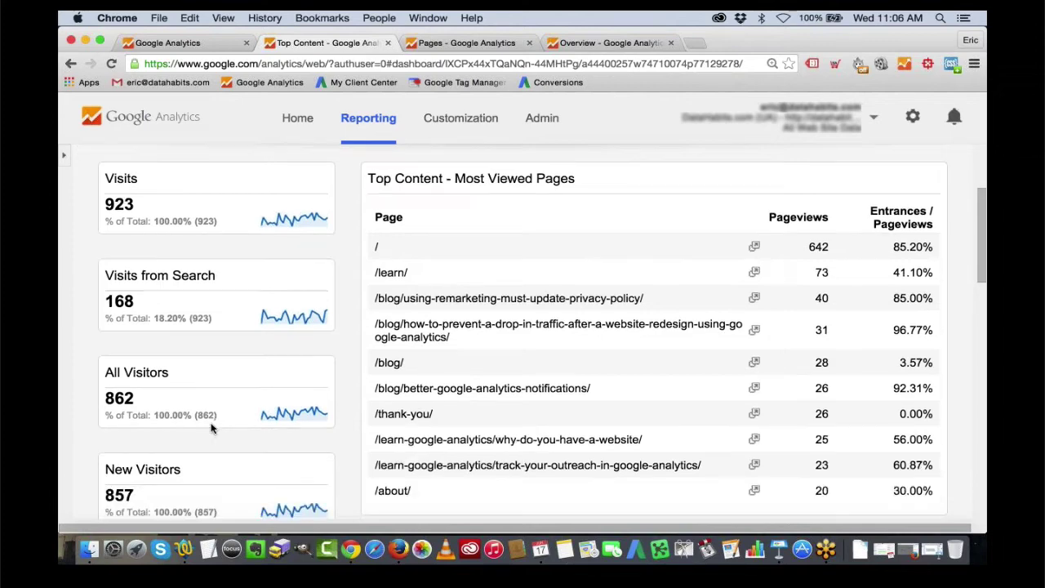
{"action": "scroll", "coordinate": [211, 428], "scroll_direction": "down", "scroll_amount": 3}
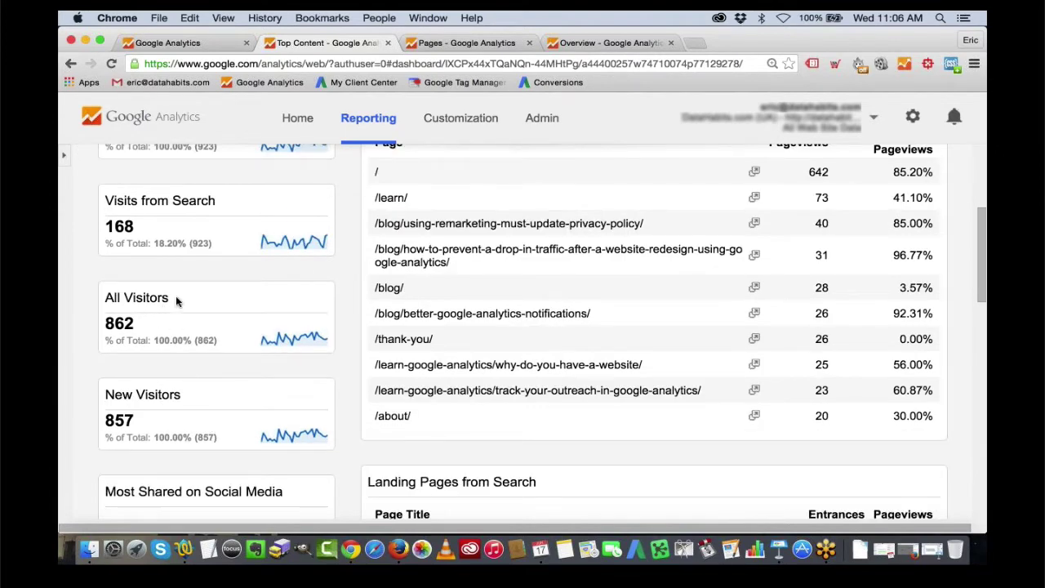
{"action": "scroll", "coordinate": [177, 299], "scroll_direction": "up", "scroll_amount": 5}
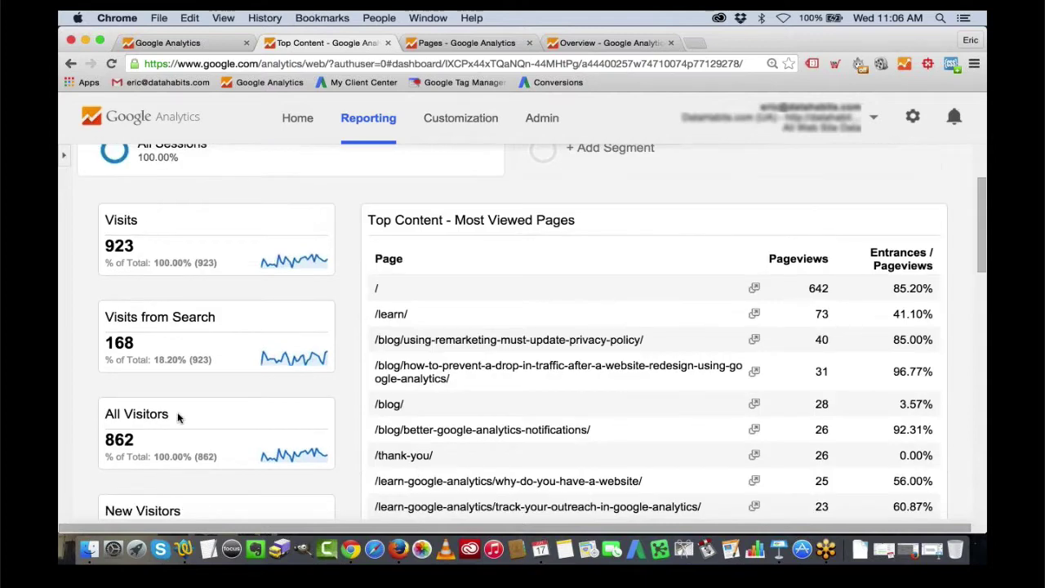
{"action": "scroll", "coordinate": [187, 426], "scroll_direction": "down", "scroll_amount": 2}
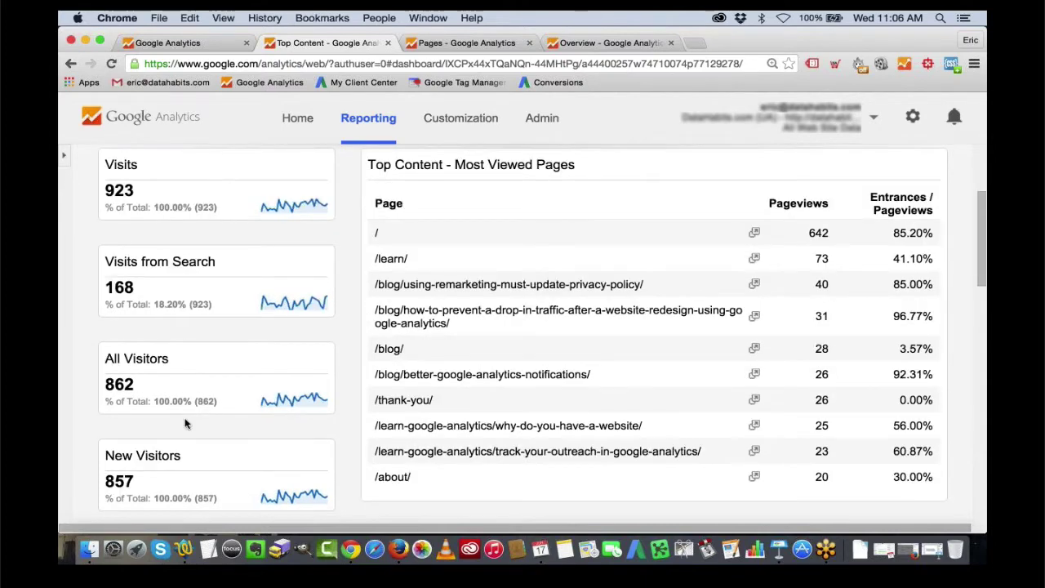
{"action": "scroll", "coordinate": [187, 422], "scroll_direction": "down", "scroll_amount": 2}
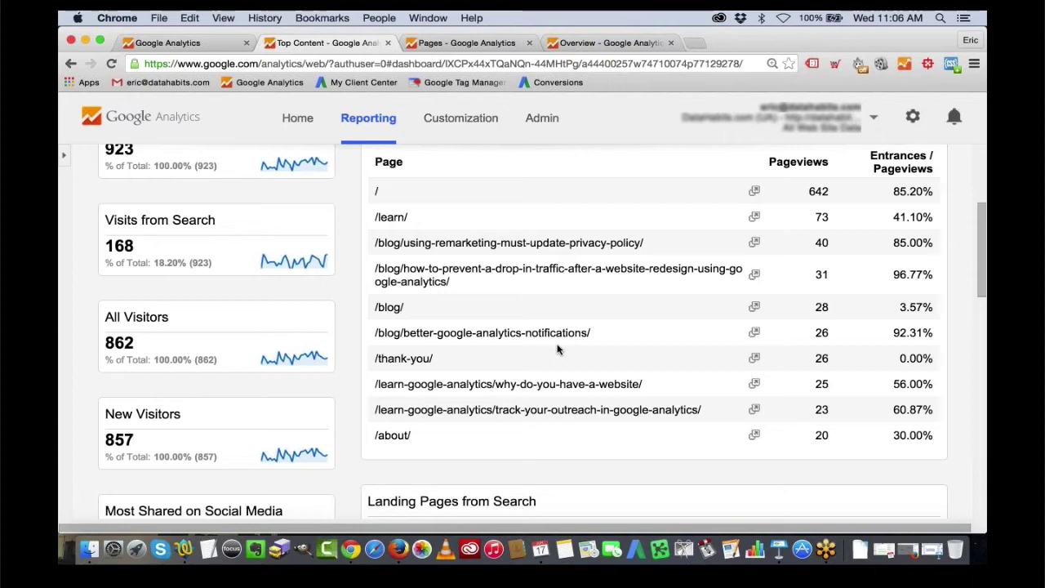
{"action": "scroll", "coordinate": [557, 349], "scroll_direction": "up", "scroll_amount": 3}
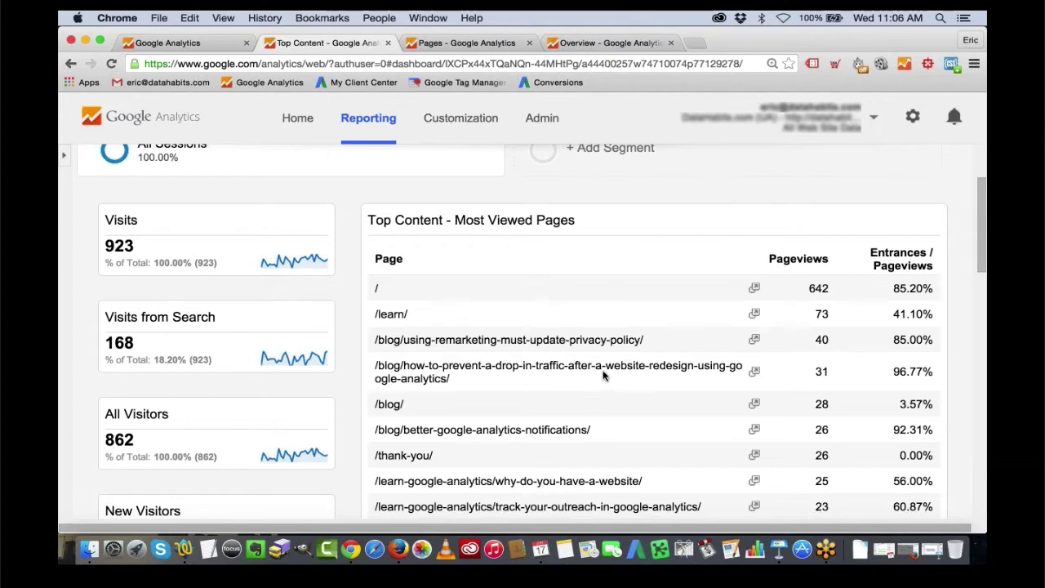
{"action": "scroll", "coordinate": [603, 376], "scroll_direction": "down", "scroll_amount": 2}
{"action": "scroll", "coordinate": [603, 375], "scroll_direction": "down", "scroll_amount": 10}
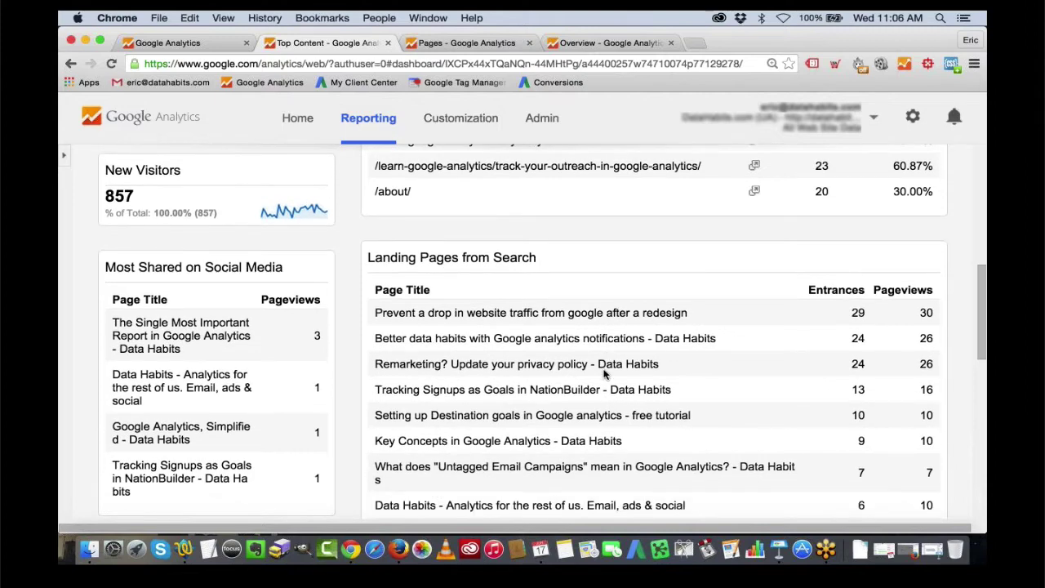
{"action": "scroll", "coordinate": [604, 371], "scroll_direction": "down", "scroll_amount": 14}
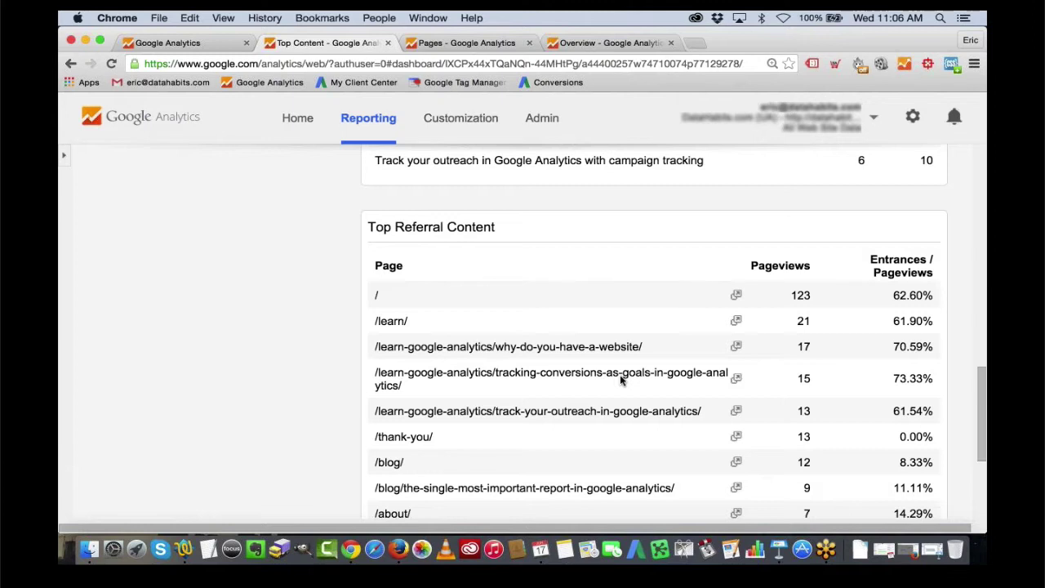
{"action": "scroll", "coordinate": [621, 378], "scroll_direction": "down", "scroll_amount": 4}
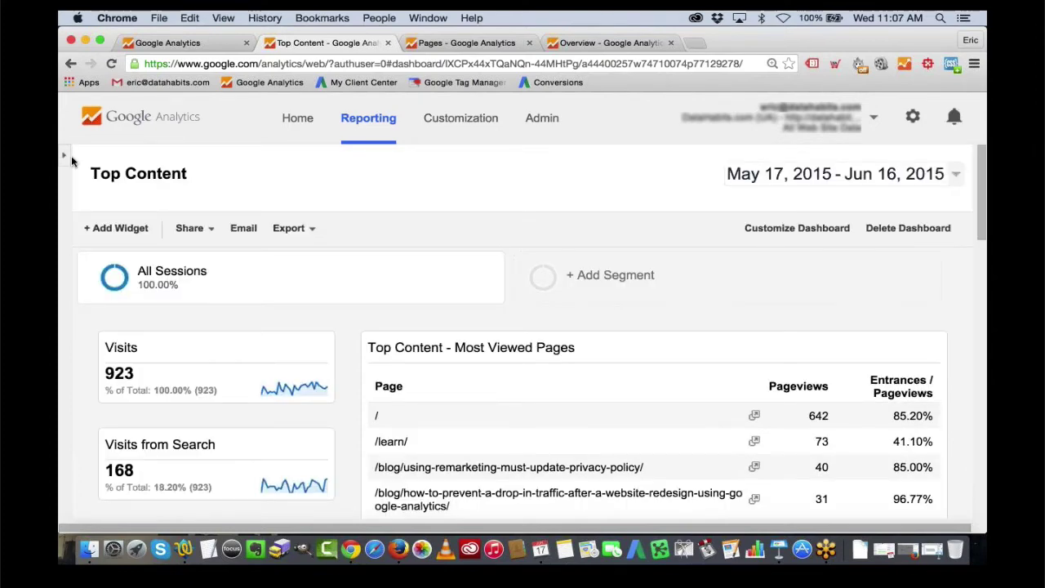
Enlarge the page and locate the Top Content dashboard among the private dashboards in the report navigation.
{"action": "left_click", "coordinate": [65, 157]}
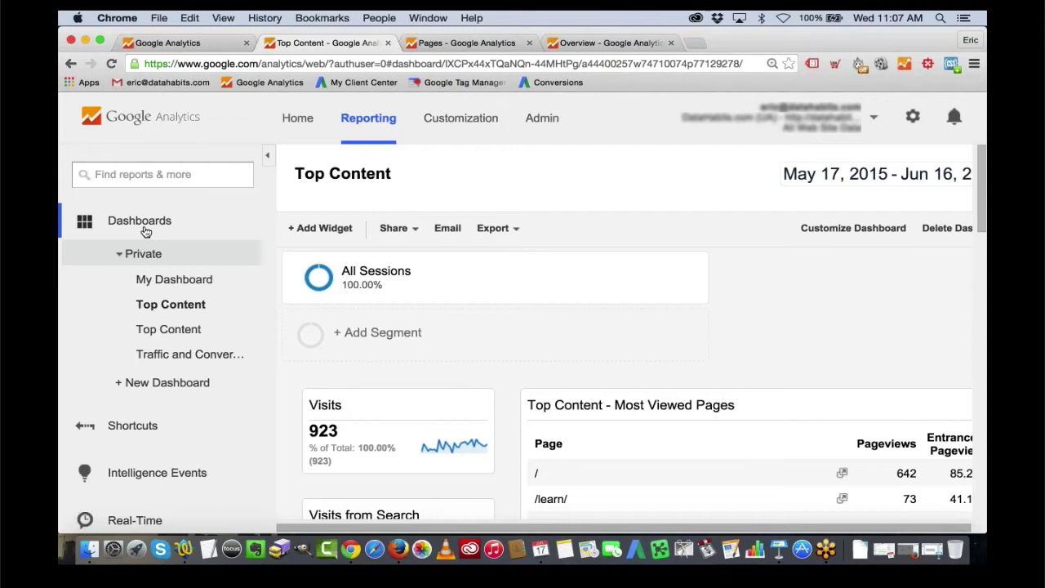
{"action": "left_click", "coordinate": [145, 232]}
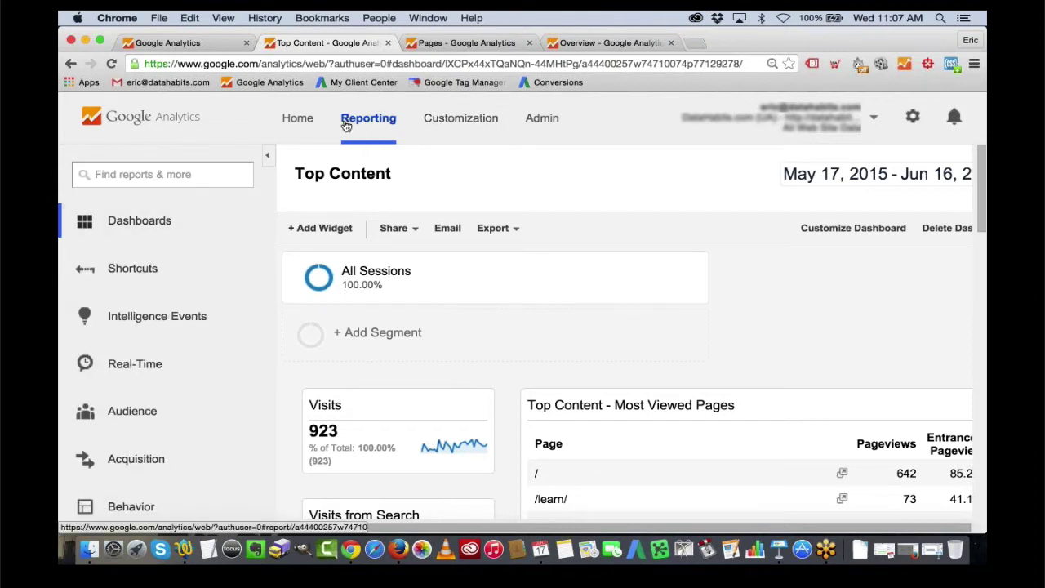
{"action": "key", "text": "super+equal"}
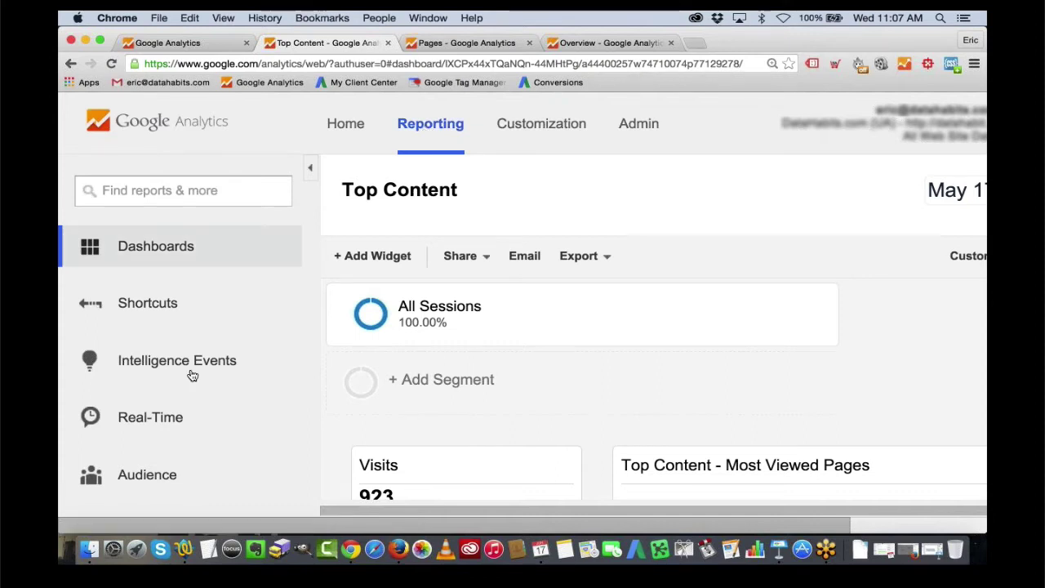
{"action": "left_click", "coordinate": [151, 257]}
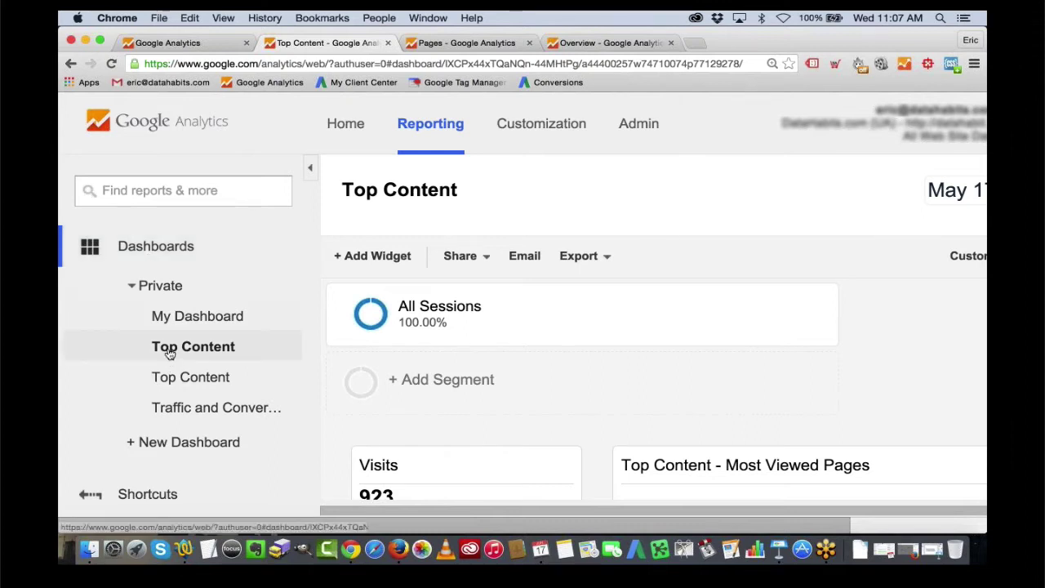
{"action": "left_click", "coordinate": [310, 168]}
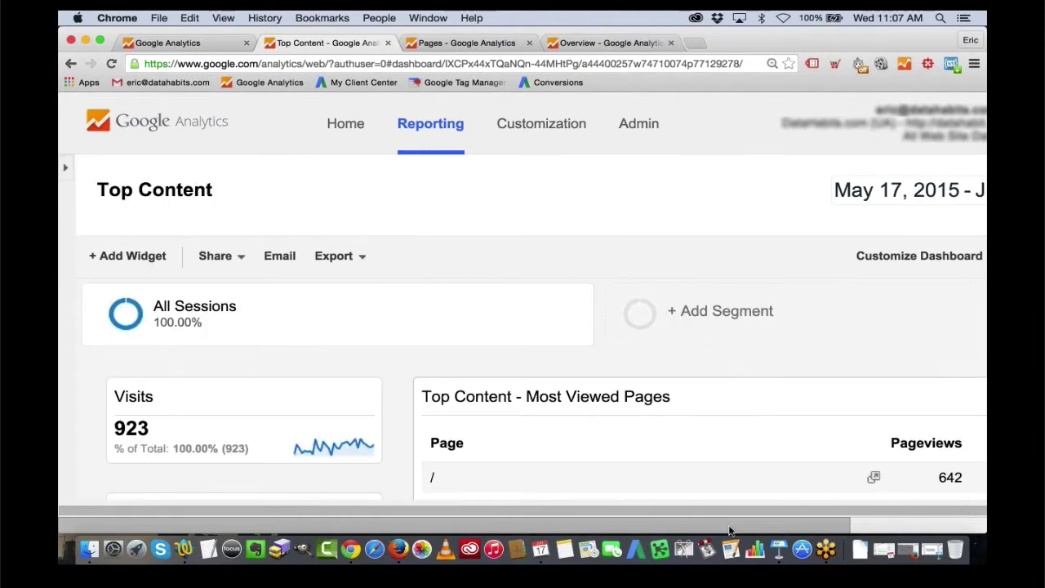
Switch to Keynote and show the Navigation Summary slide.
{"action": "left_click", "coordinate": [778, 549]}
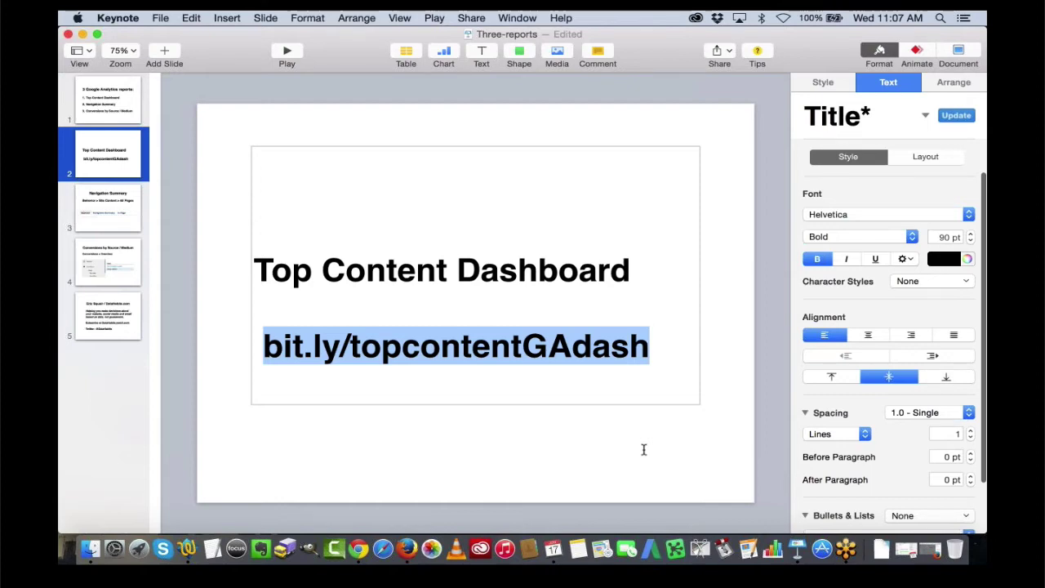
{"action": "left_click", "coordinate": [115, 217]}
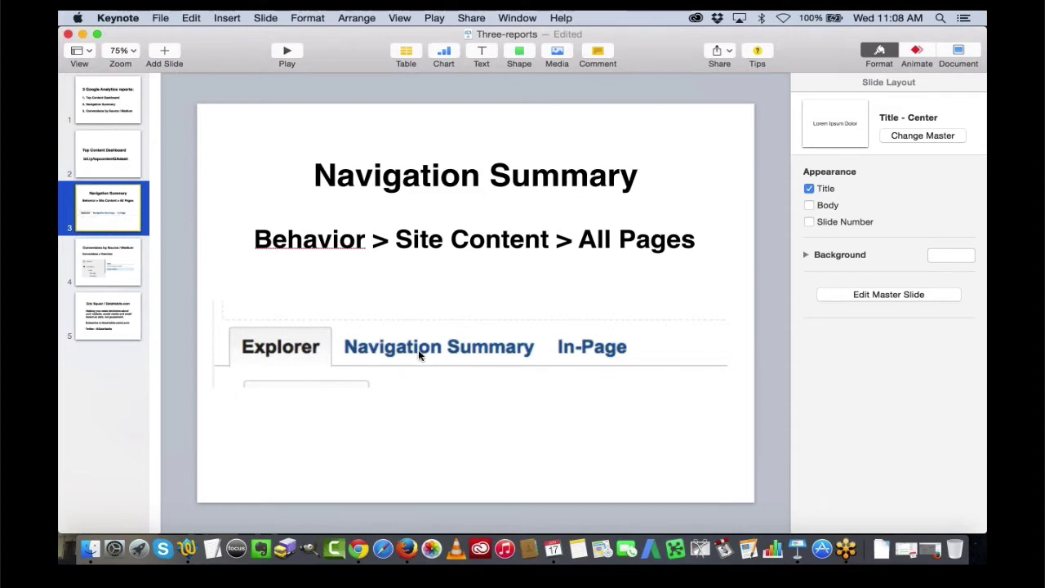
Switch to Chrome and open the All Pages report under Behavior, Site Content.
{"action": "left_click", "coordinate": [357, 550]}
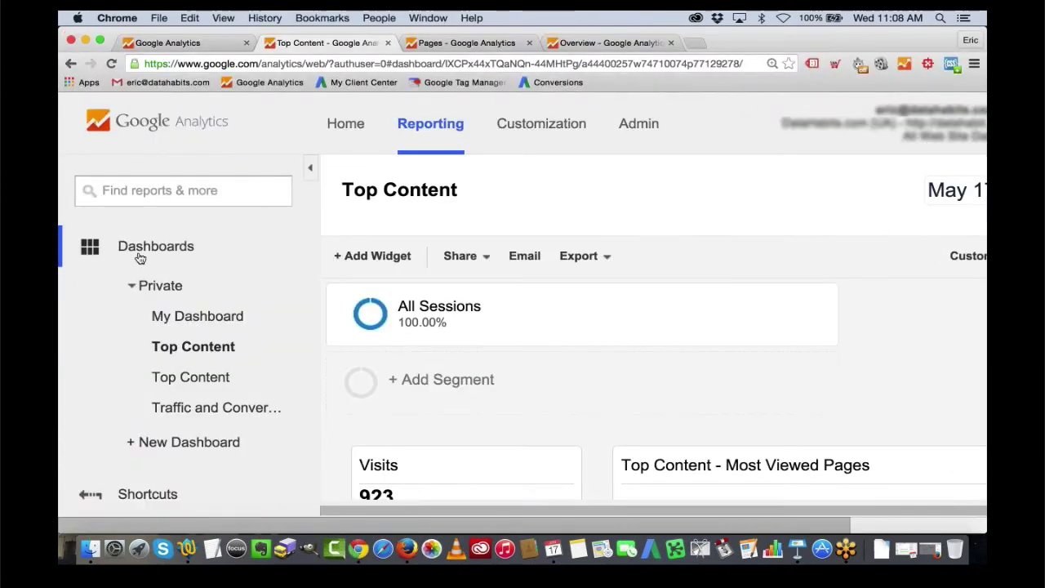
{"action": "left_click", "coordinate": [140, 257]}
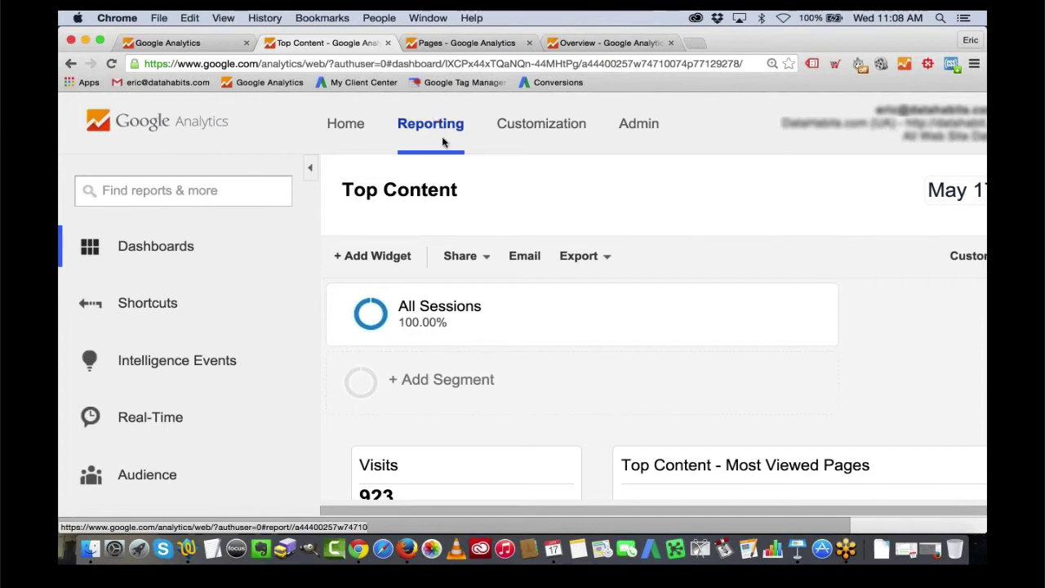
{"action": "scroll", "coordinate": [200, 323], "scroll_direction": "down", "scroll_amount": 1}
{"action": "scroll", "coordinate": [200, 327], "scroll_direction": "down", "scroll_amount": 3}
{"action": "left_click", "coordinate": [155, 451]}
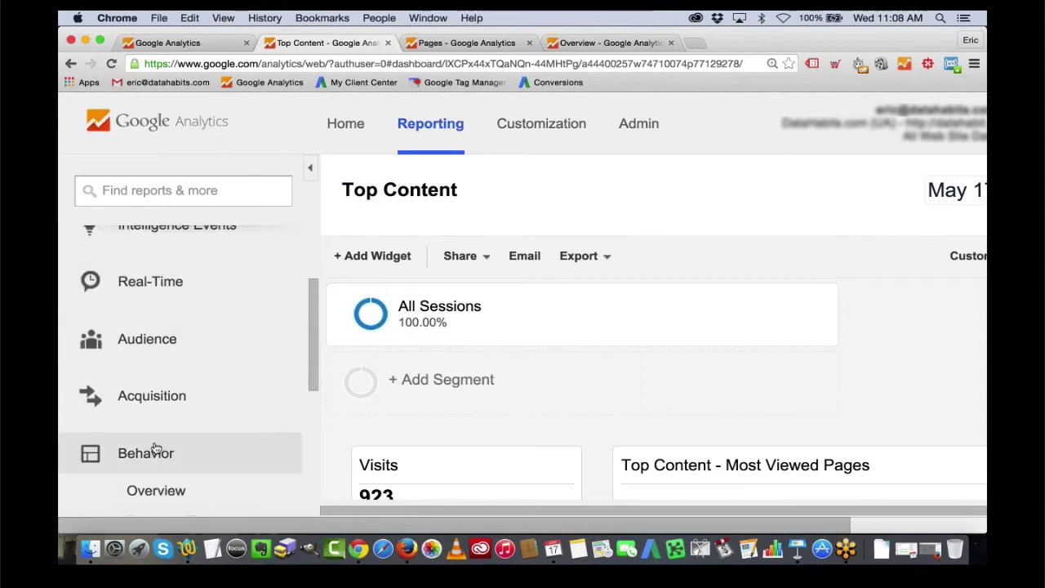
{"action": "scroll", "coordinate": [167, 441], "scroll_direction": "down", "scroll_amount": 2}
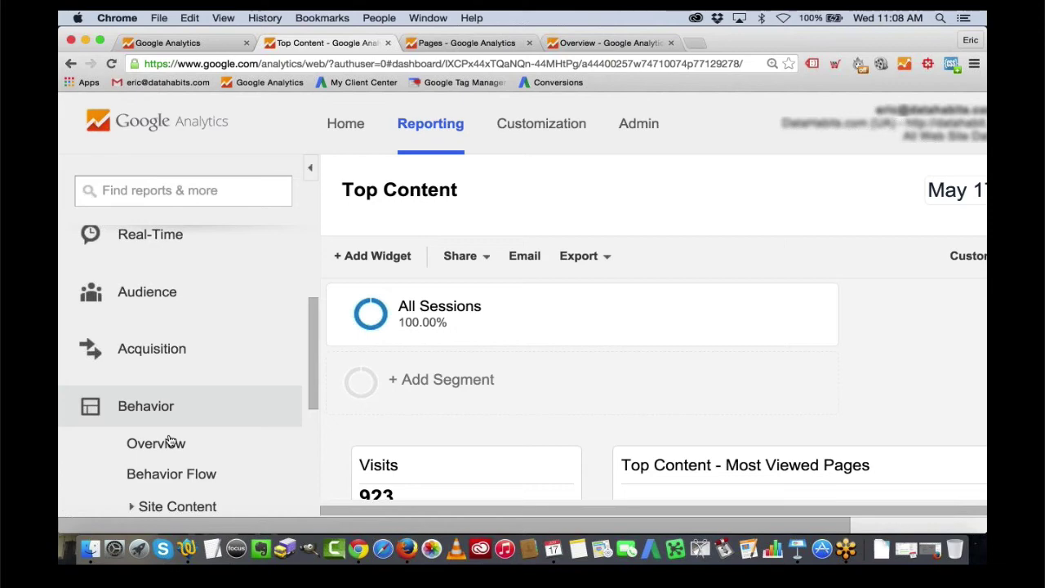
{"action": "scroll", "coordinate": [169, 440], "scroll_direction": "down", "scroll_amount": 1}
{"action": "left_click", "coordinate": [163, 442]}
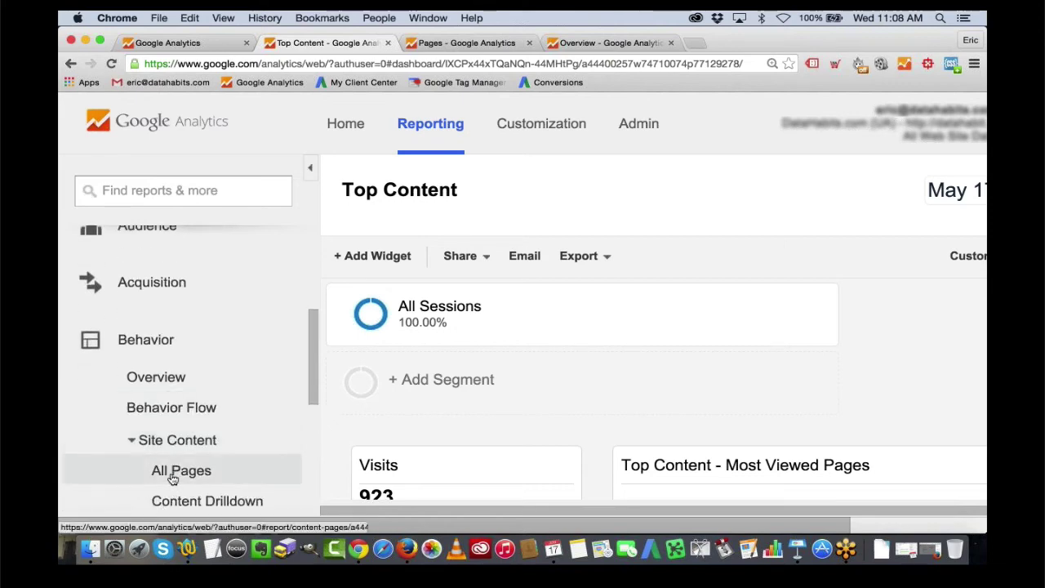
{"action": "left_click", "coordinate": [172, 476]}
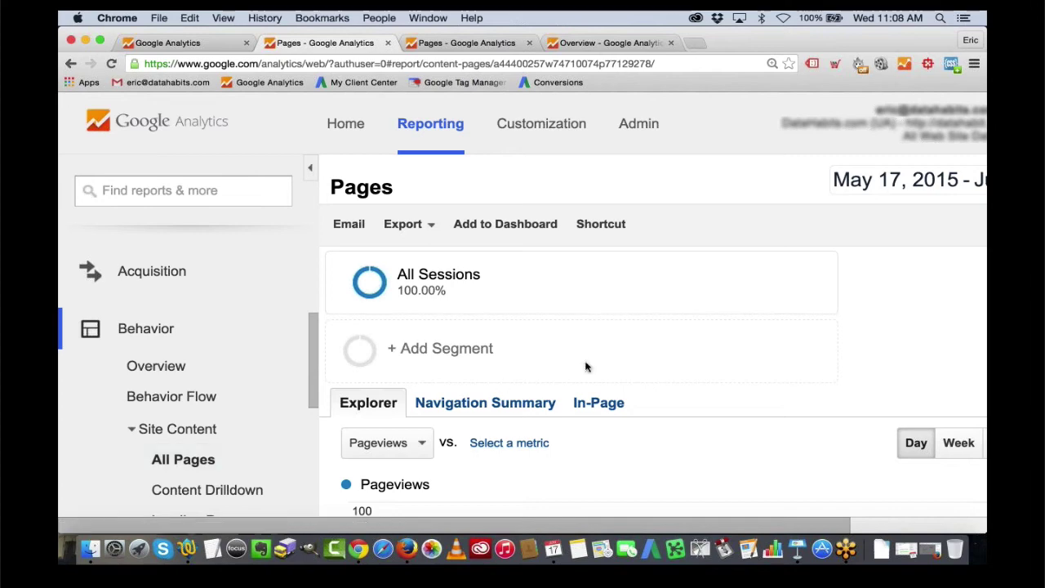
Hide the report navigation, enlarge the page and examine the pageviews chart and the table of most viewed pages.
{"action": "left_click", "coordinate": [309, 170]}
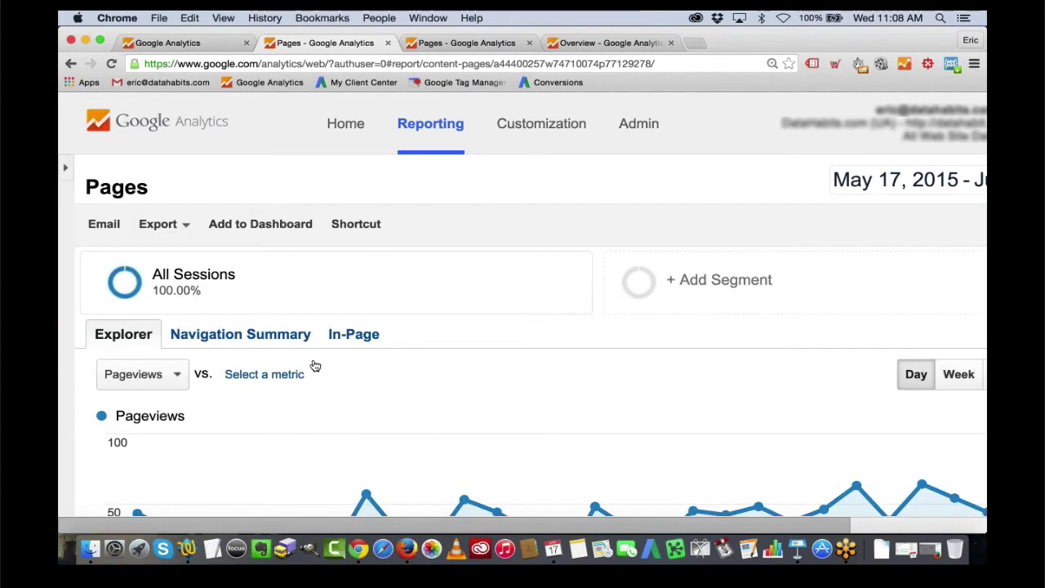
{"action": "scroll", "coordinate": [313, 366], "scroll_direction": "down", "scroll_amount": 5}
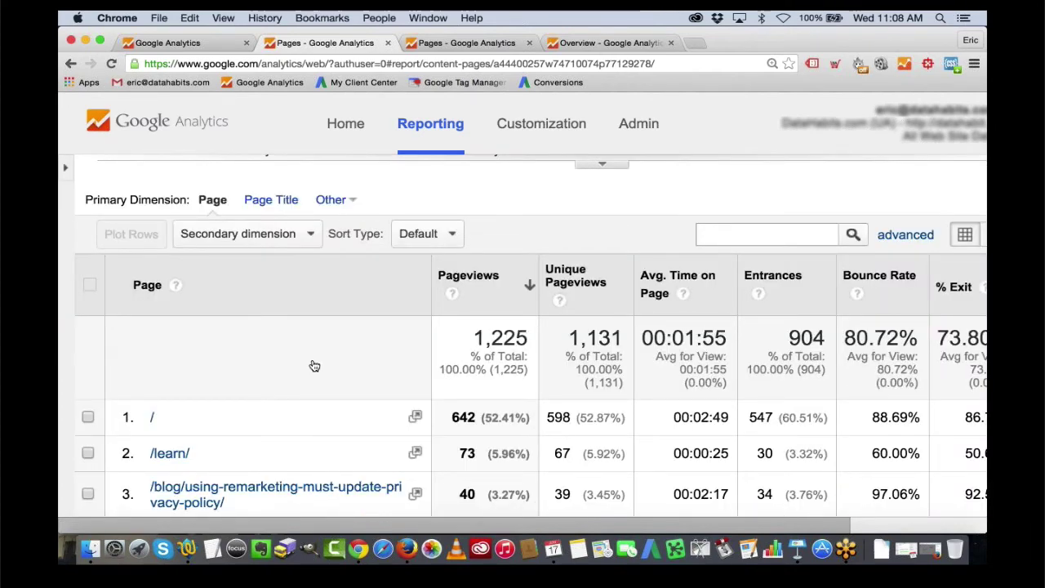
{"action": "scroll", "coordinate": [310, 366], "scroll_direction": "down", "scroll_amount": 5}
{"action": "scroll", "coordinate": [518, 250], "scroll_direction": "up", "scroll_amount": 4}
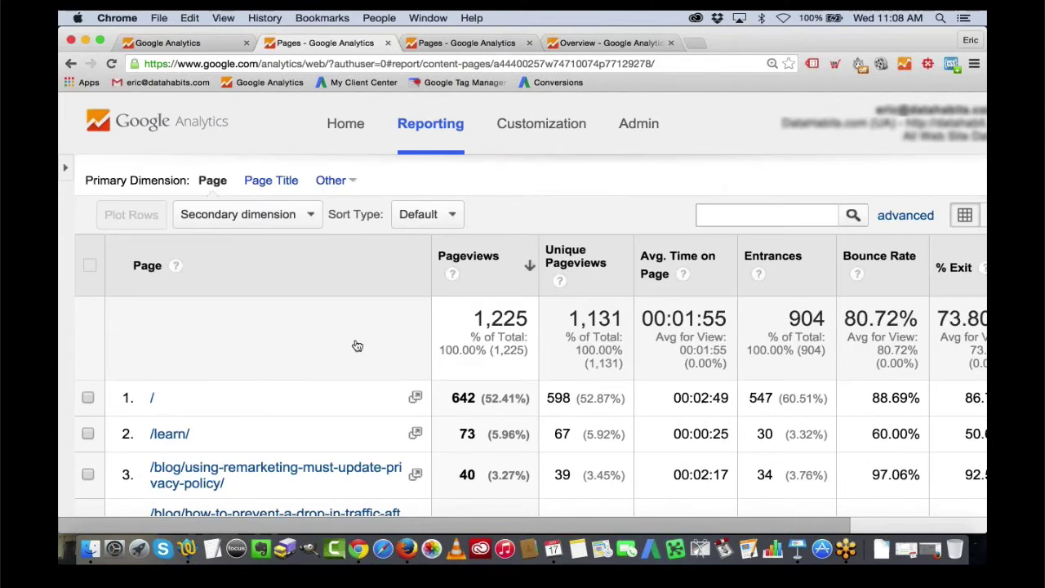
{"action": "scroll", "coordinate": [356, 345], "scroll_direction": "up", "scroll_amount": 5}
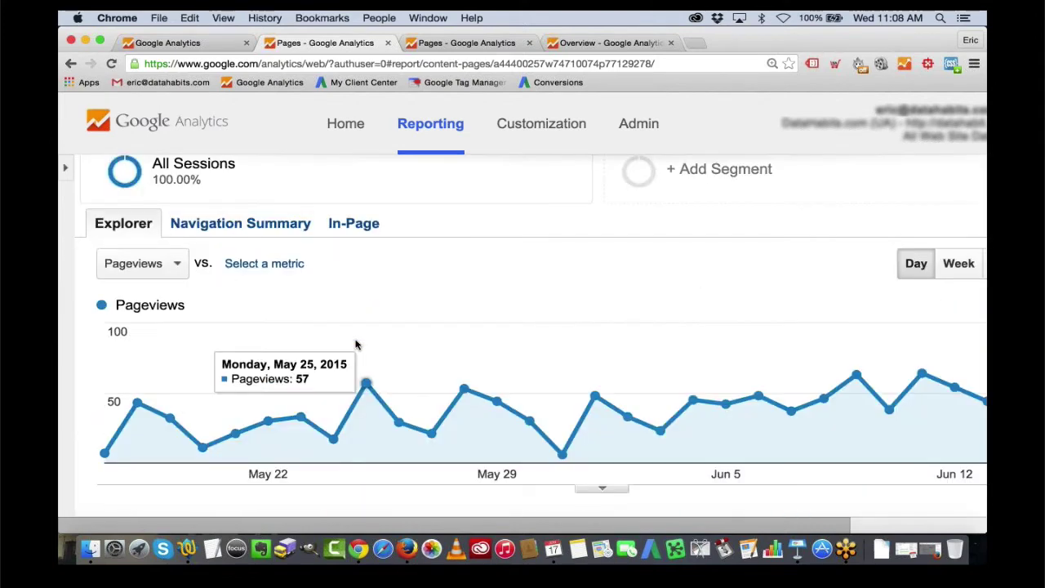
{"action": "scroll", "coordinate": [356, 344], "scroll_direction": "down", "scroll_amount": 5}
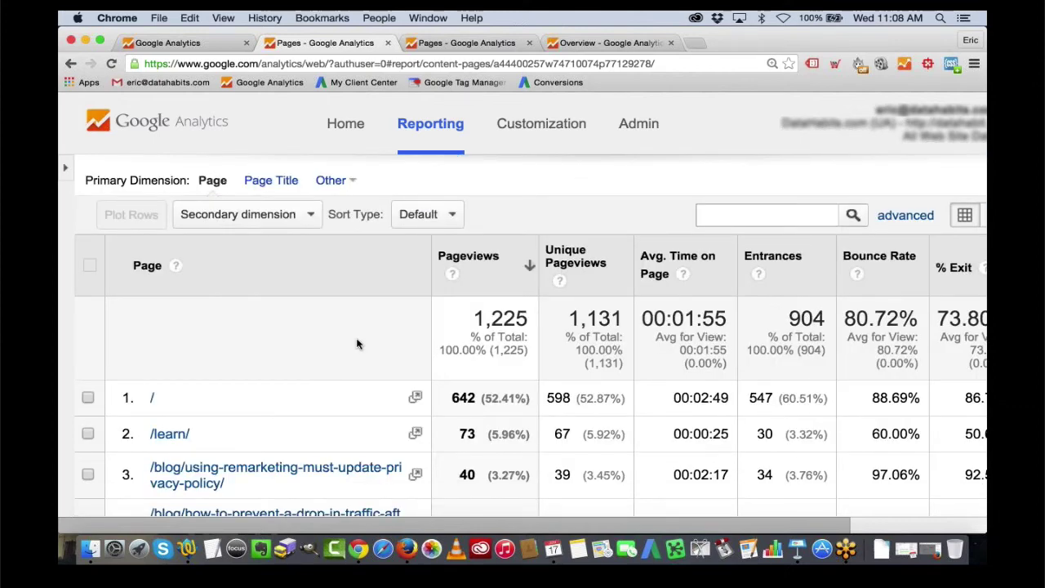
{"action": "key", "text": "super+equal"}
{"action": "key", "text": "super+equal"}
{"action": "scroll", "coordinate": [359, 346], "scroll_direction": "down", "scroll_amount": 5}
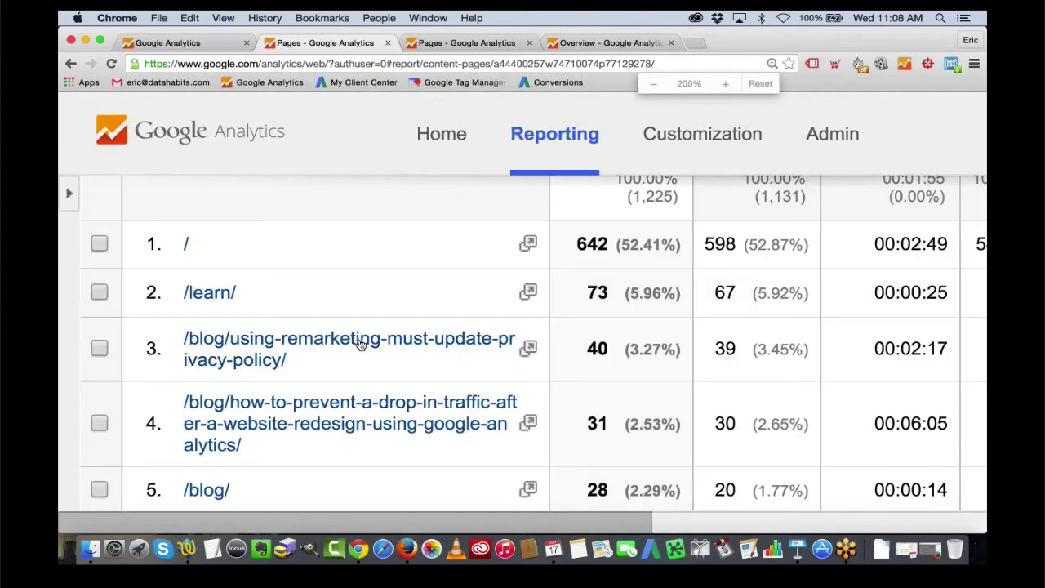
{"action": "scroll", "coordinate": [220, 375], "scroll_direction": "up", "scroll_amount": 3}
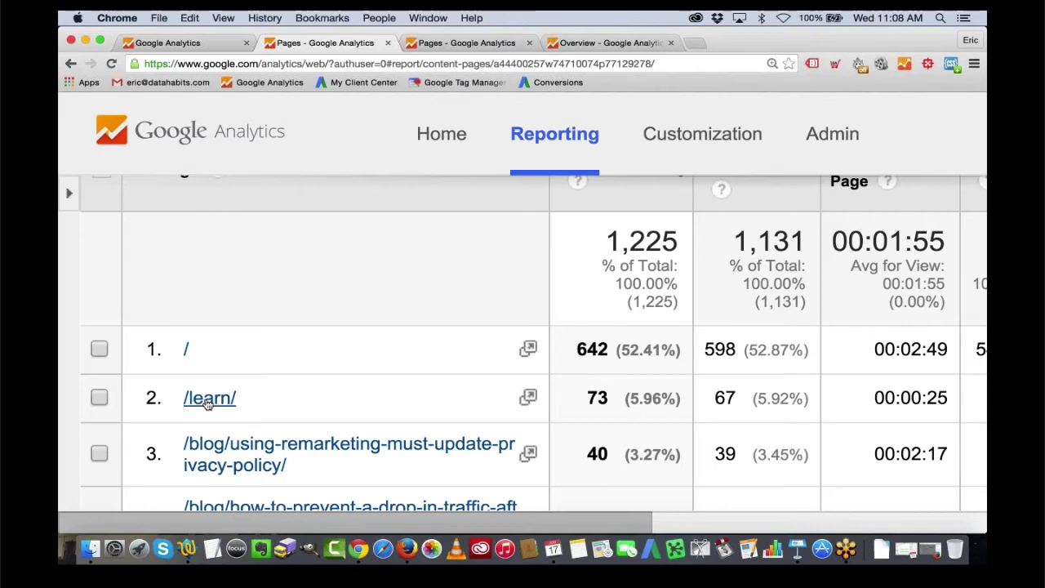
Drill into the /learn/ page and show its Navigation Summary.
{"action": "left_click", "coordinate": [209, 399]}
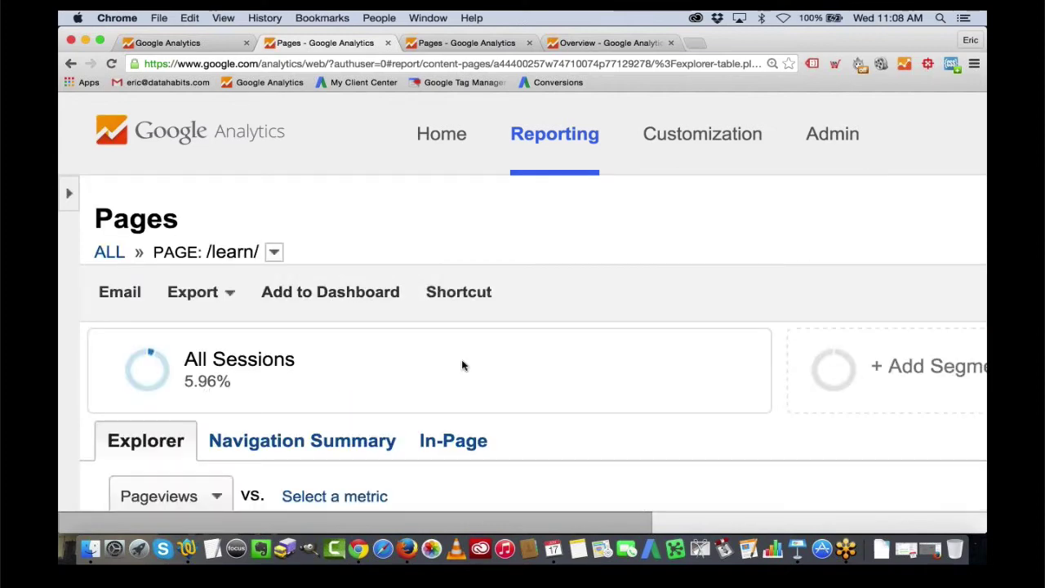
{"action": "scroll", "coordinate": [355, 363], "scroll_direction": "down", "scroll_amount": 6}
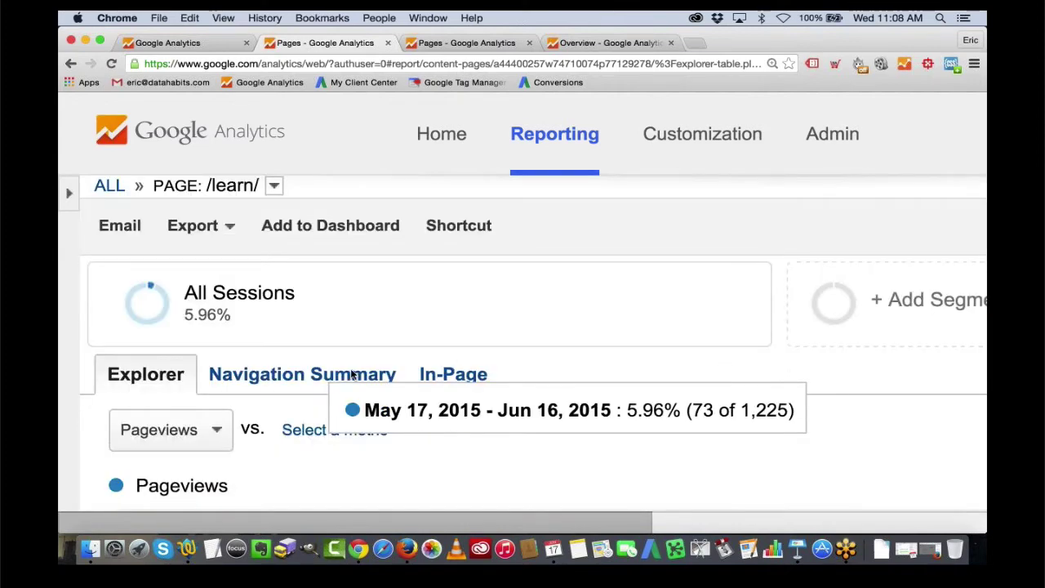
{"action": "scroll", "coordinate": [383, 343], "scroll_direction": "up", "scroll_amount": 5}
{"action": "scroll", "coordinate": [266, 326], "scroll_direction": "up", "scroll_amount": 3}
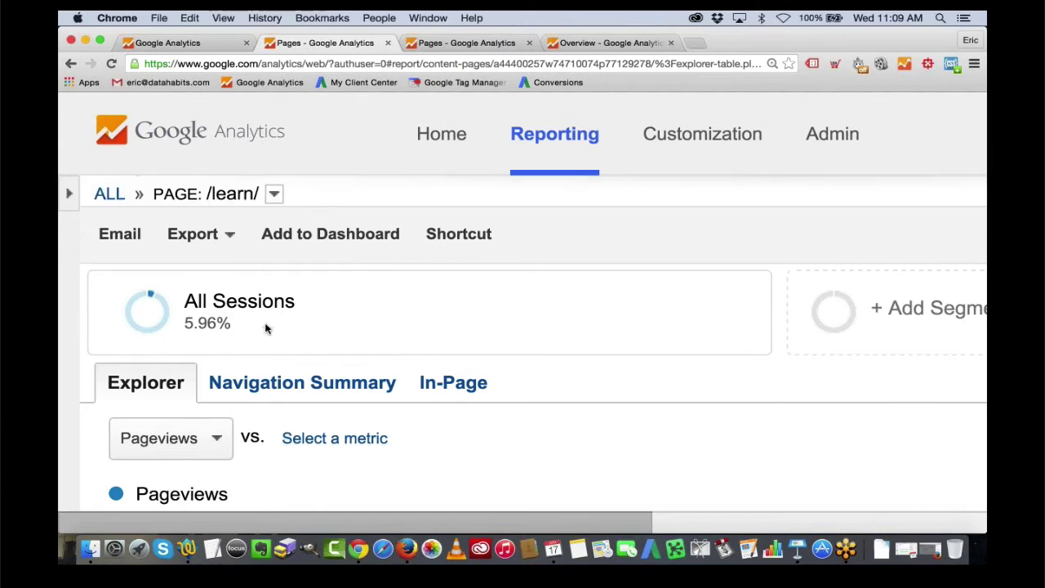
{"action": "scroll", "coordinate": [270, 359], "scroll_direction": "down", "scroll_amount": 1}
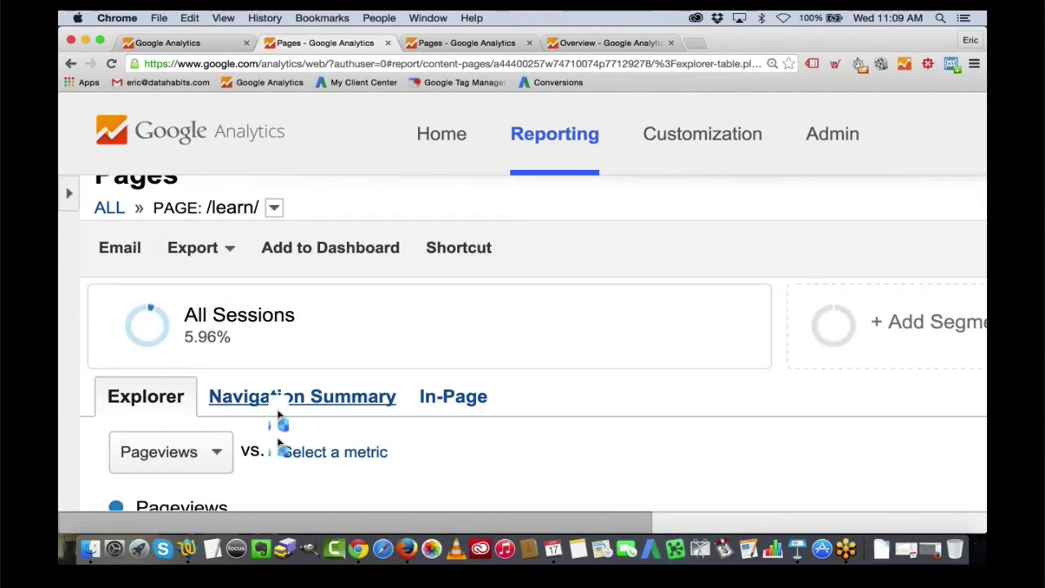
{"action": "left_click", "coordinate": [272, 397]}
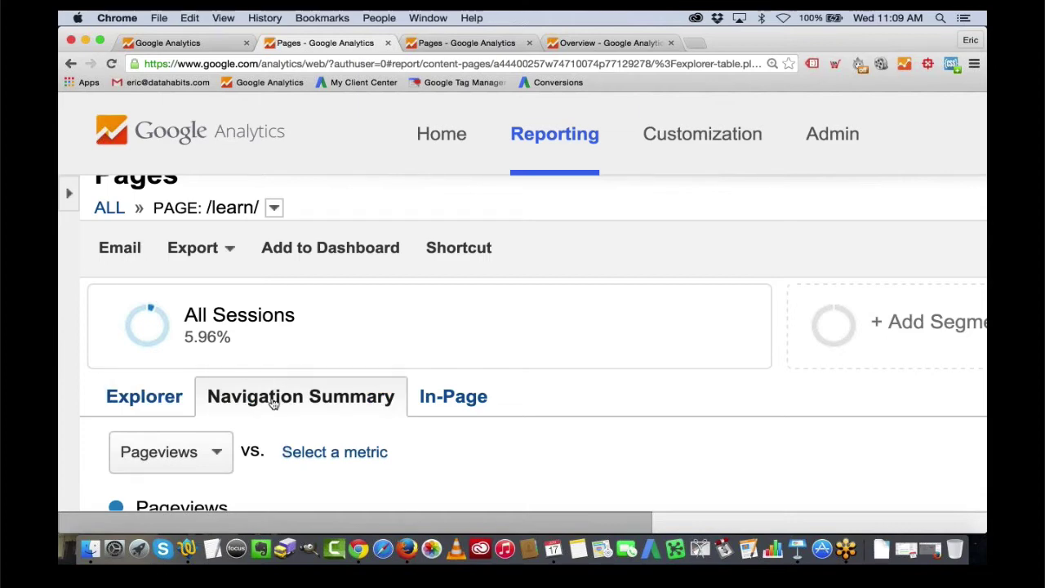
Examine the shares of entrances, previous pages, exits and next pages for /learn/, highlighting the entrances and previous pages percentages.
{"action": "scroll", "coordinate": [476, 327], "scroll_direction": "down", "scroll_amount": 5}
{"action": "scroll", "coordinate": [476, 328], "scroll_direction": "down", "scroll_amount": 3}
{"action": "scroll", "coordinate": [476, 327], "scroll_direction": "down", "scroll_amount": 4}
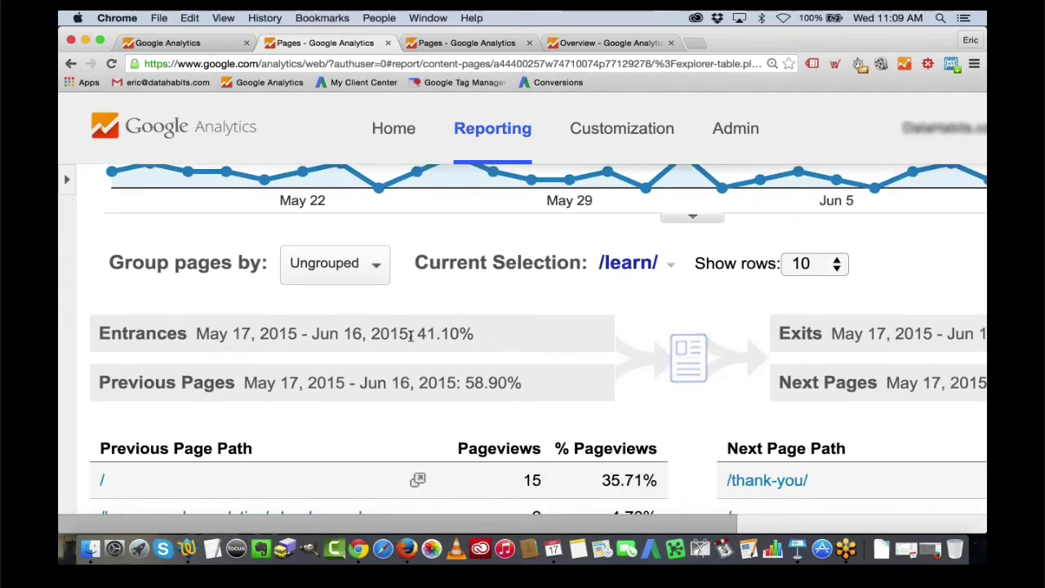
{"action": "left_click_drag", "start_coordinate": [413, 333], "coordinate": [480, 333]}
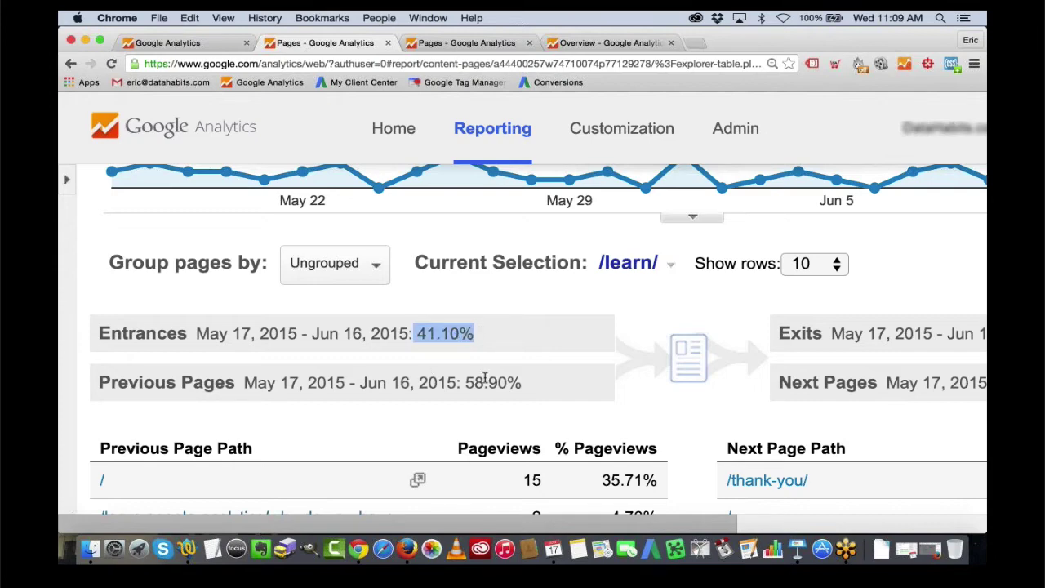
{"action": "left_click_drag", "start_coordinate": [523, 384], "coordinate": [478, 382]}
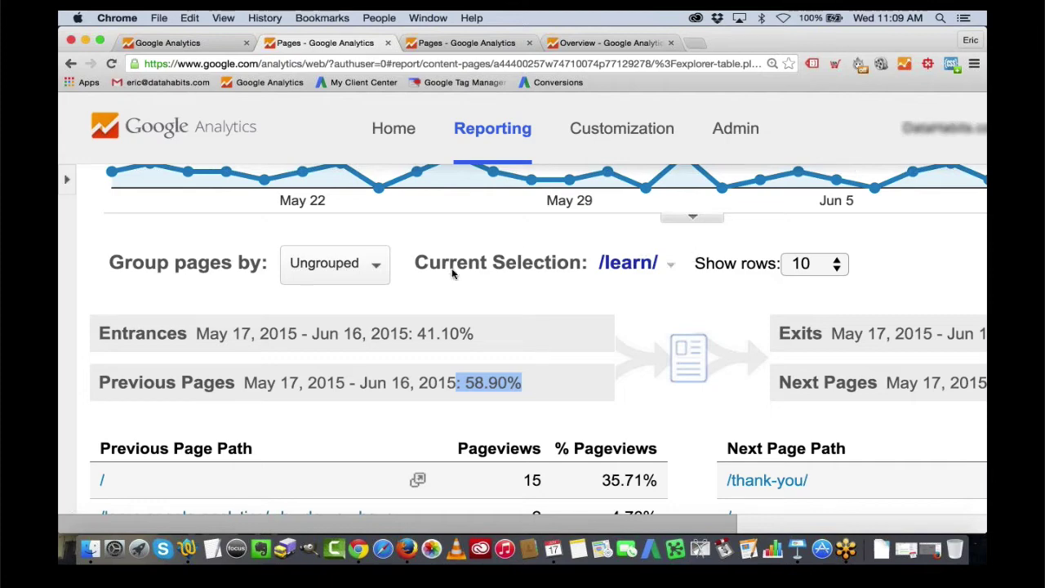
{"action": "left_click", "coordinate": [597, 364]}
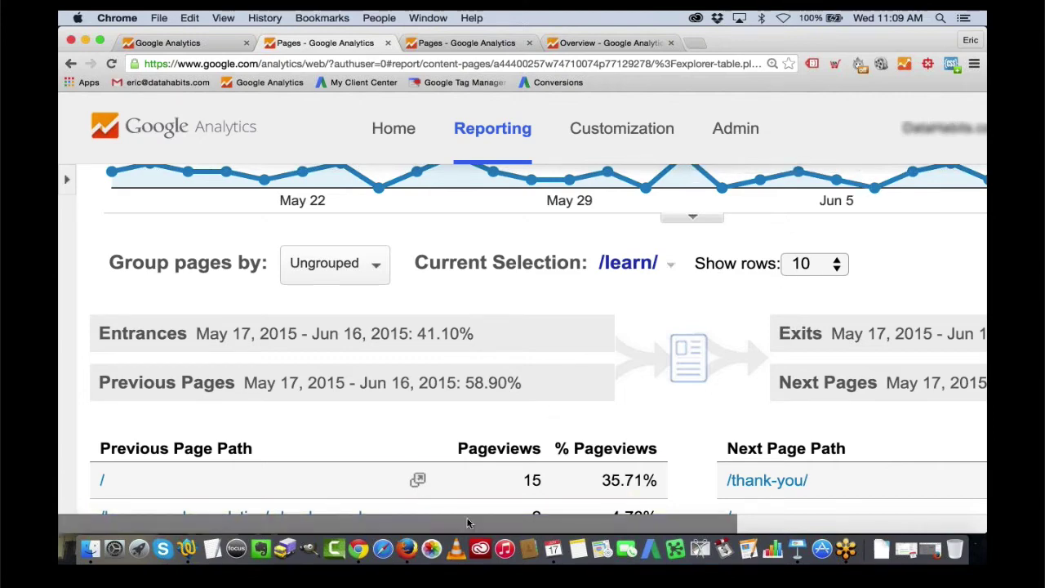
{"action": "scroll", "coordinate": [619, 520], "scroll_direction": "right", "scroll_amount": 5}
{"action": "scroll", "coordinate": [673, 526], "scroll_direction": "right", "scroll_amount": 1}
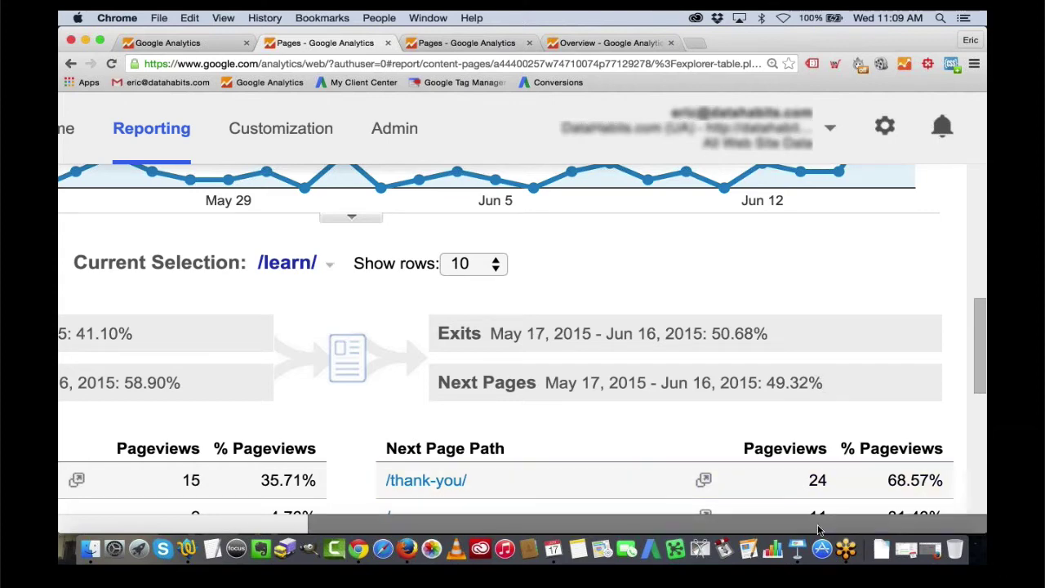
{"action": "left_click_drag", "start_coordinate": [819, 527], "coordinate": [455, 521]}
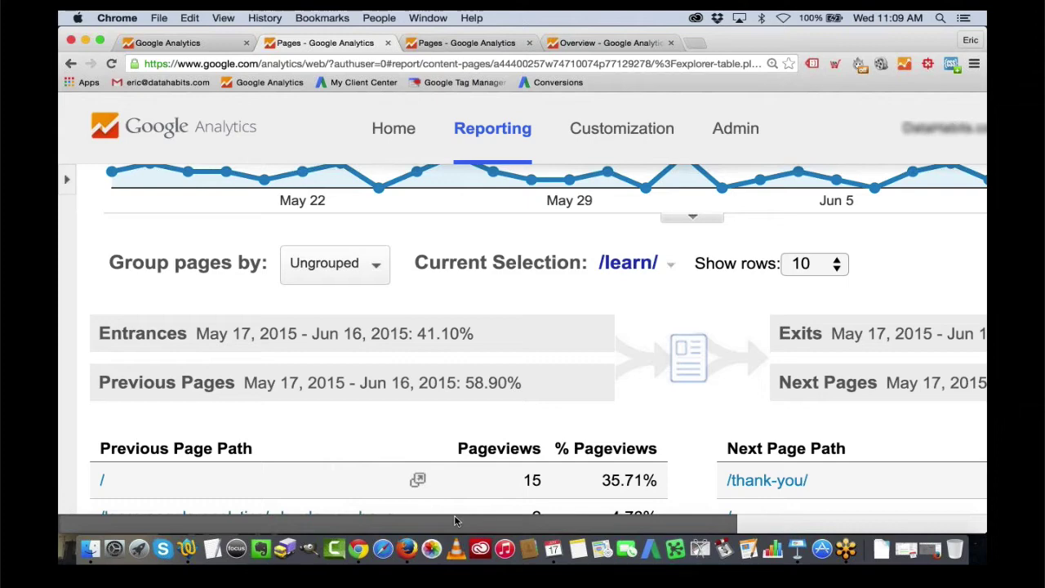
Examine the Previous Page Path list for /learn/, with the page enlarged to 250%.
{"action": "scroll", "coordinate": [450, 489], "scroll_direction": "down", "scroll_amount": 3}
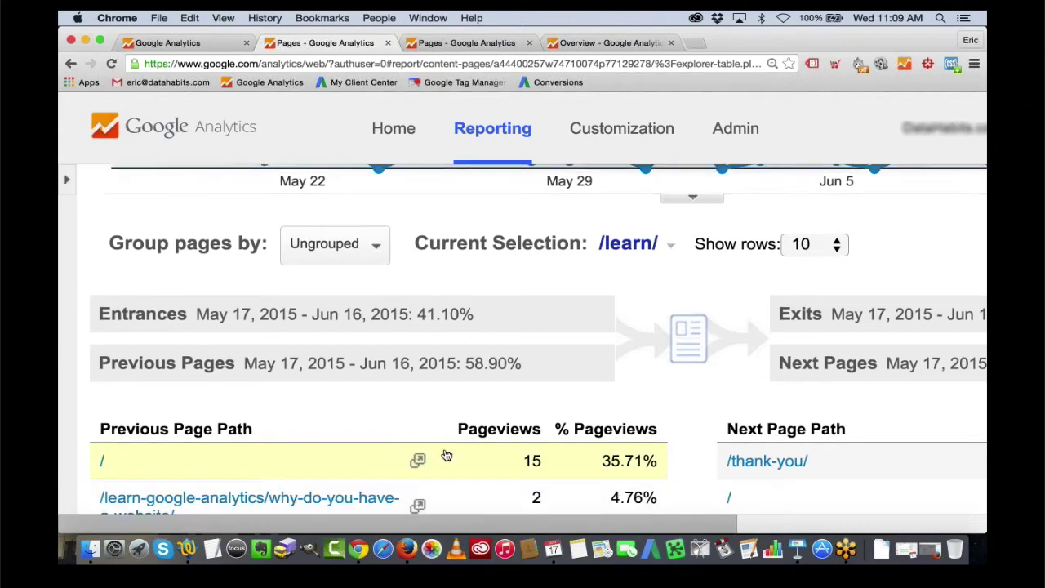
{"action": "scroll", "coordinate": [474, 416], "scroll_direction": "down", "scroll_amount": 3}
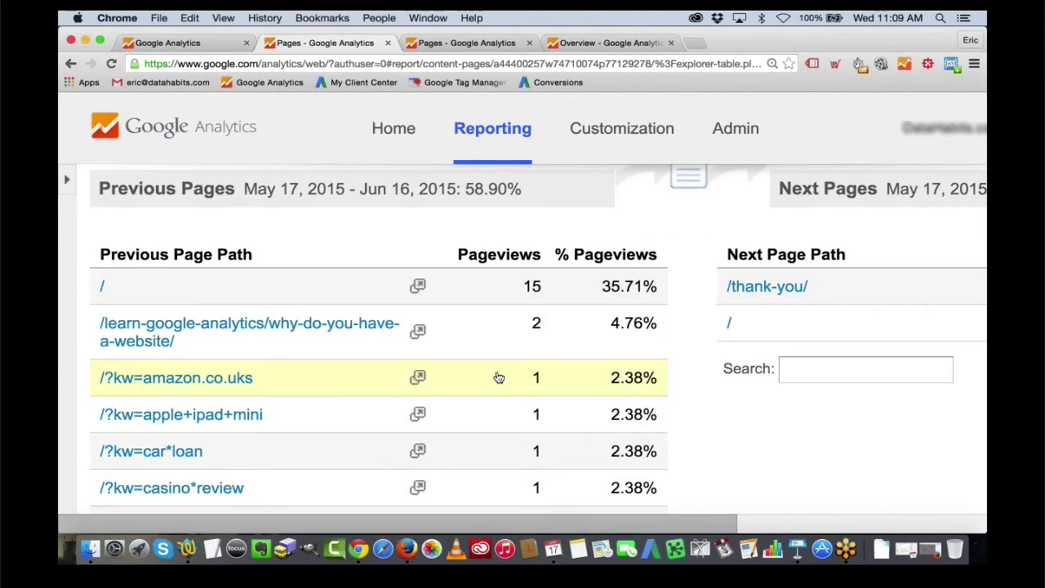
{"action": "scroll", "coordinate": [494, 378], "scroll_direction": "down", "scroll_amount": 2}
{"action": "scroll", "coordinate": [495, 372], "scroll_direction": "up", "scroll_amount": 2}
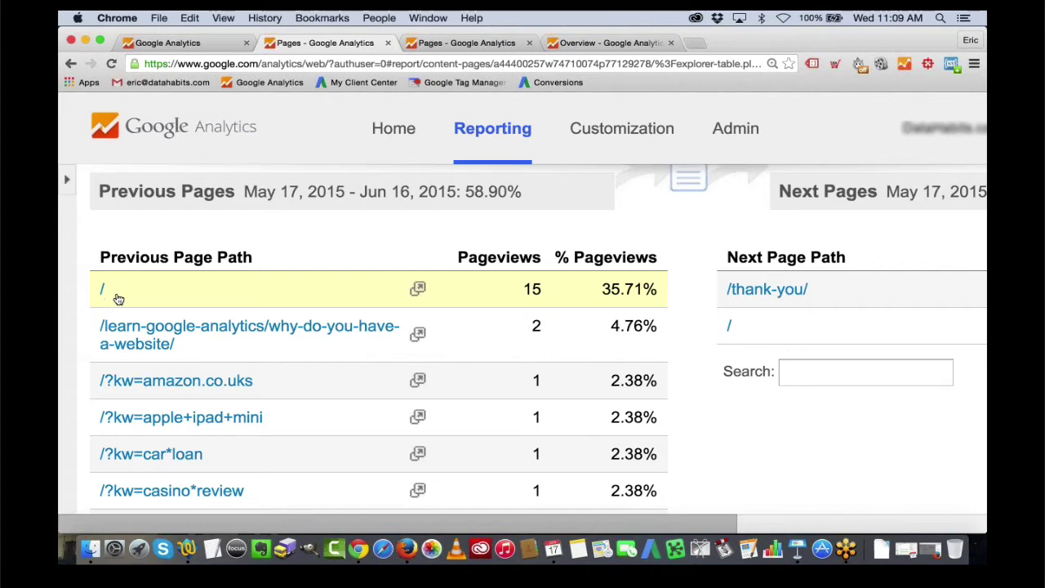
{"action": "key", "text": "super+equal"}
{"action": "key", "text": "super+equal"}
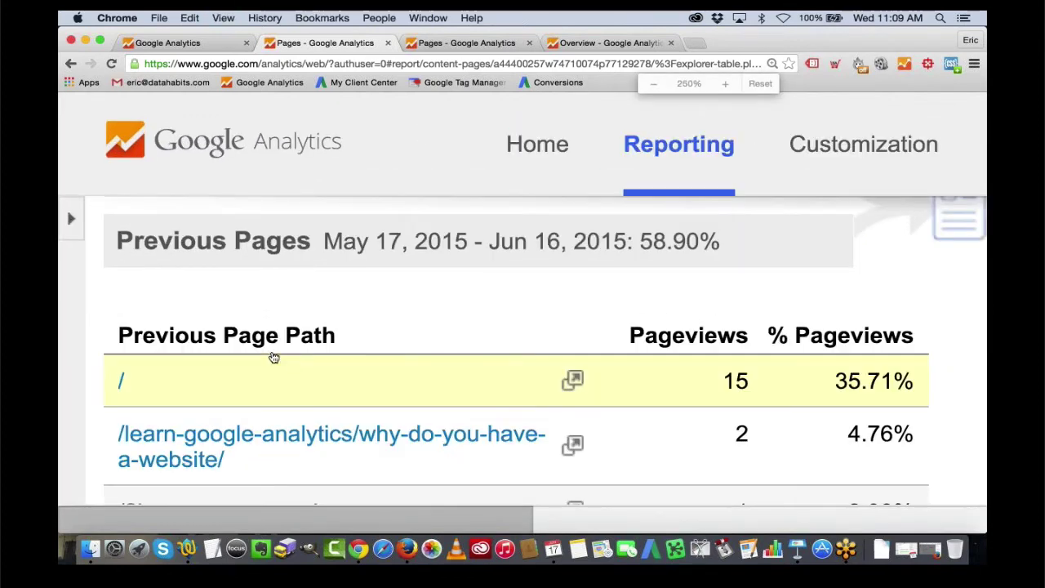
{"action": "scroll", "coordinate": [147, 360], "scroll_direction": "down", "scroll_amount": 1}
{"action": "scroll", "coordinate": [147, 356], "scroll_direction": "down", "scroll_amount": 4}
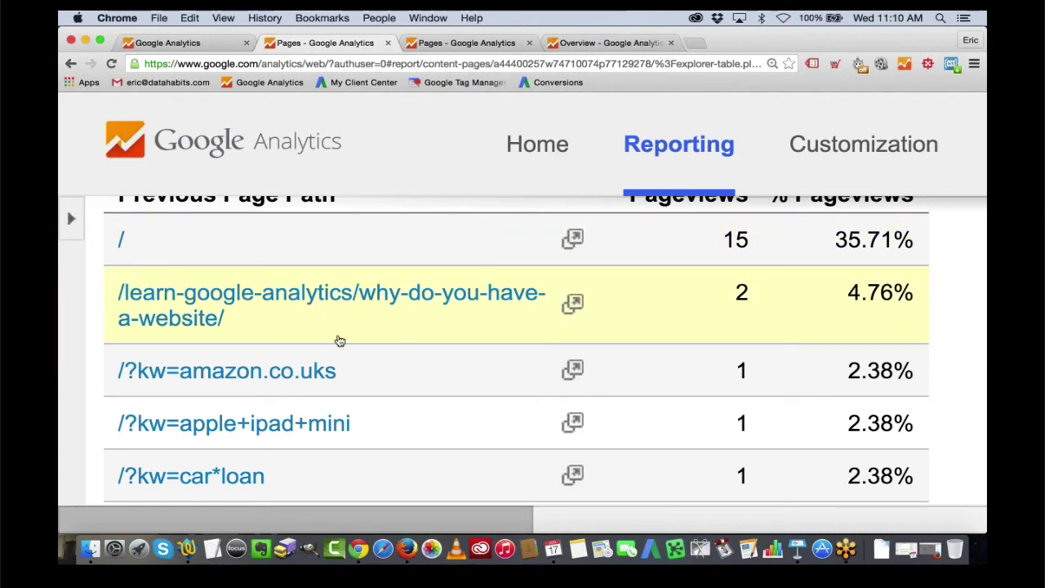
{"action": "scroll", "coordinate": [430, 386], "scroll_direction": "down", "scroll_amount": 1}
{"action": "scroll", "coordinate": [466, 321], "scroll_direction": "down", "scroll_amount": 5}
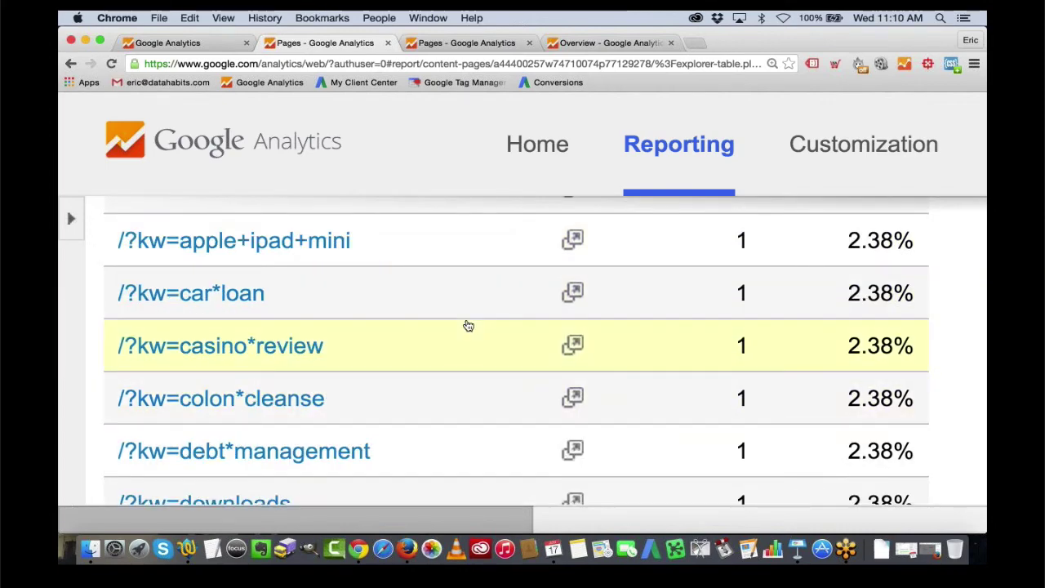
{"action": "scroll", "coordinate": [450, 343], "scroll_direction": "up", "scroll_amount": 10}
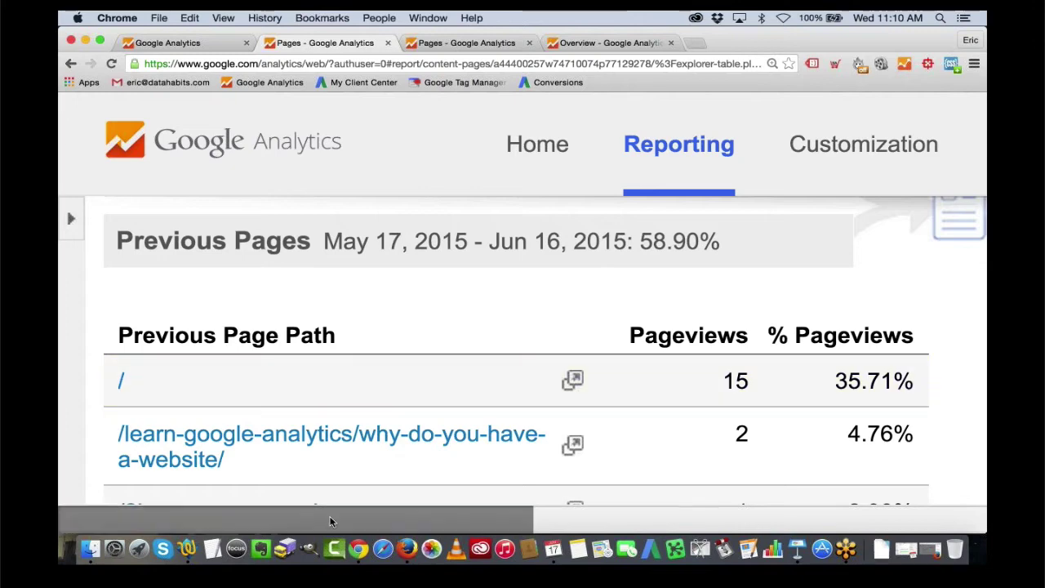
Compare the previous page paths with the Next Page Path table for /learn/, ending on the next pages.
{"action": "scroll", "coordinate": [611, 524], "scroll_direction": "right", "scroll_amount": 3}
{"action": "scroll", "coordinate": [490, 514], "scroll_direction": "right", "scroll_amount": 8}
{"action": "scroll", "coordinate": [345, 502], "scroll_direction": "left", "scroll_amount": 11}
{"action": "scroll", "coordinate": [381, 418], "scroll_direction": "down", "scroll_amount": 5}
{"action": "scroll", "coordinate": [381, 419], "scroll_direction": "down", "scroll_amount": 3}
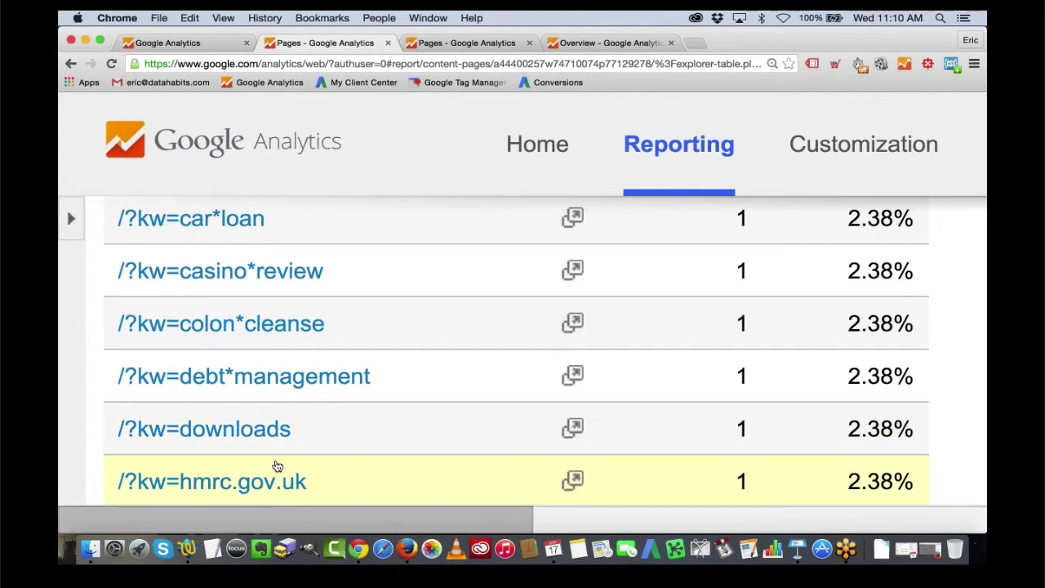
{"action": "scroll", "coordinate": [276, 465], "scroll_direction": "up", "scroll_amount": 8}
{"action": "left_click_drag", "start_coordinate": [266, 521], "coordinate": [775, 532]}
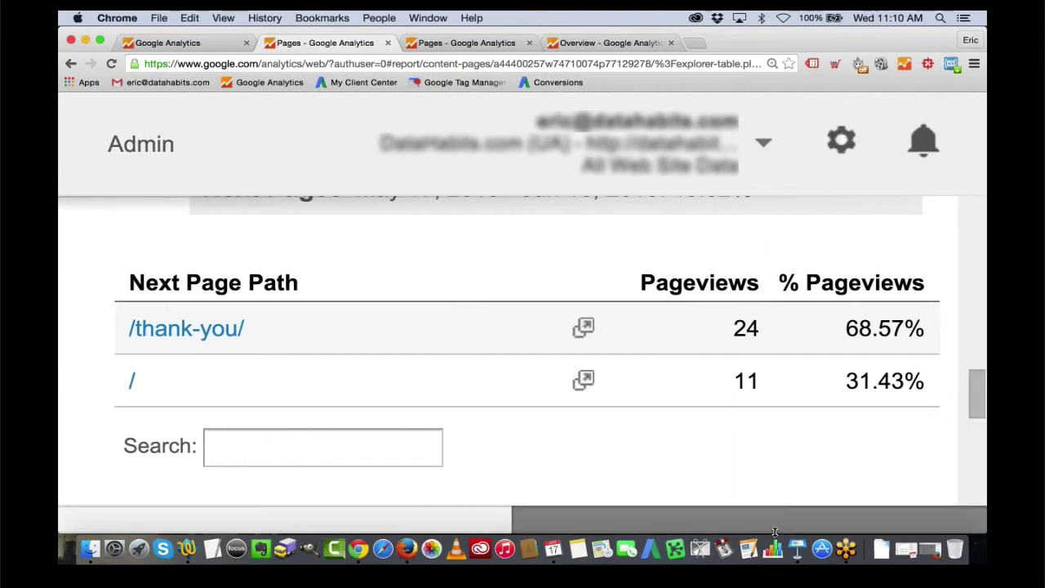
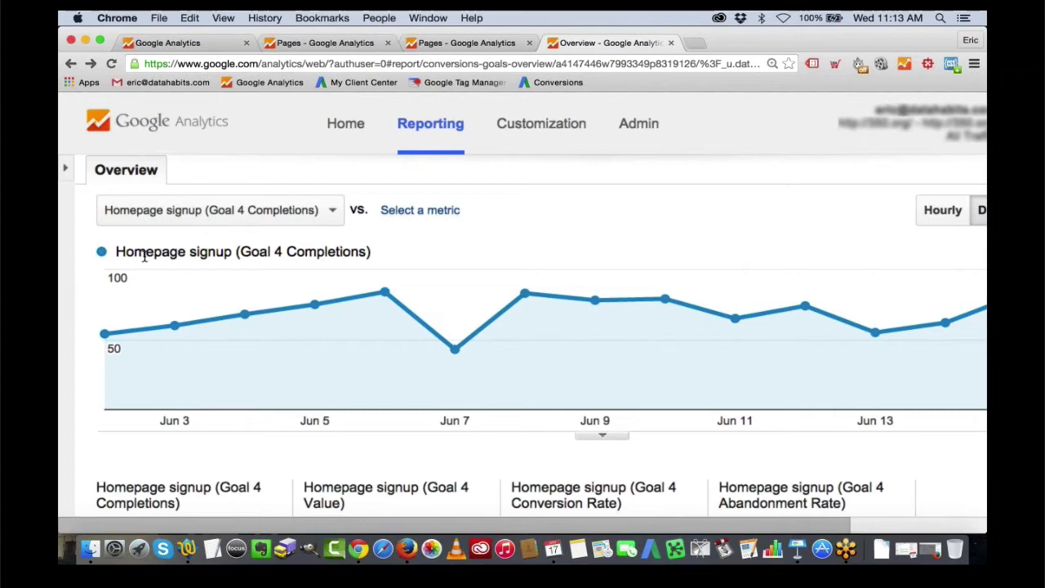
{"action": "mouse_move", "coordinate": [205, 317]}
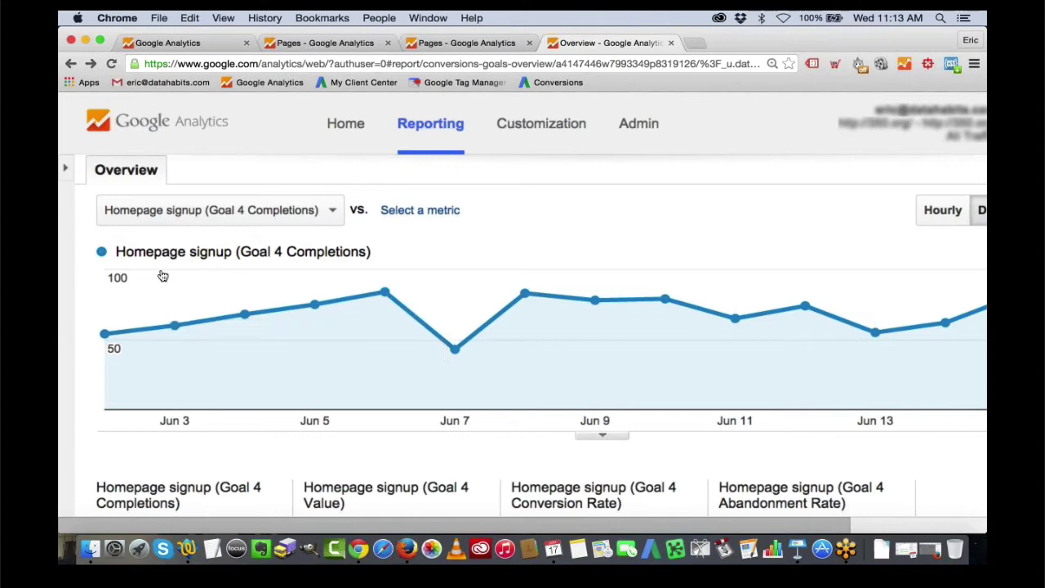
Reveal the report navigation to locate the goals Overview under Conversions, and collapse the navigation again.
{"action": "left_click", "coordinate": [63, 170]}
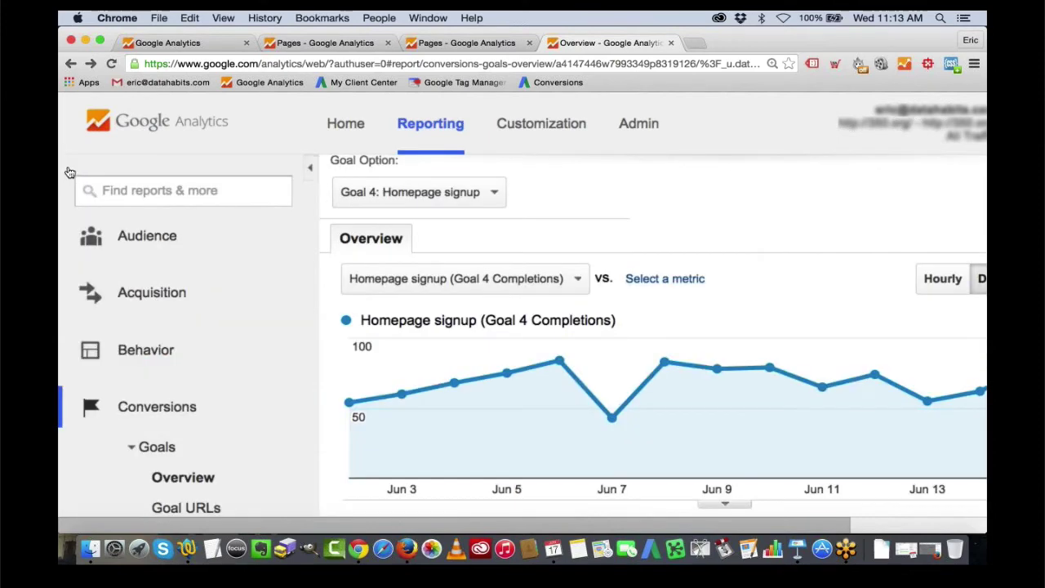
{"action": "scroll", "coordinate": [193, 346], "scroll_direction": "down", "scroll_amount": 1}
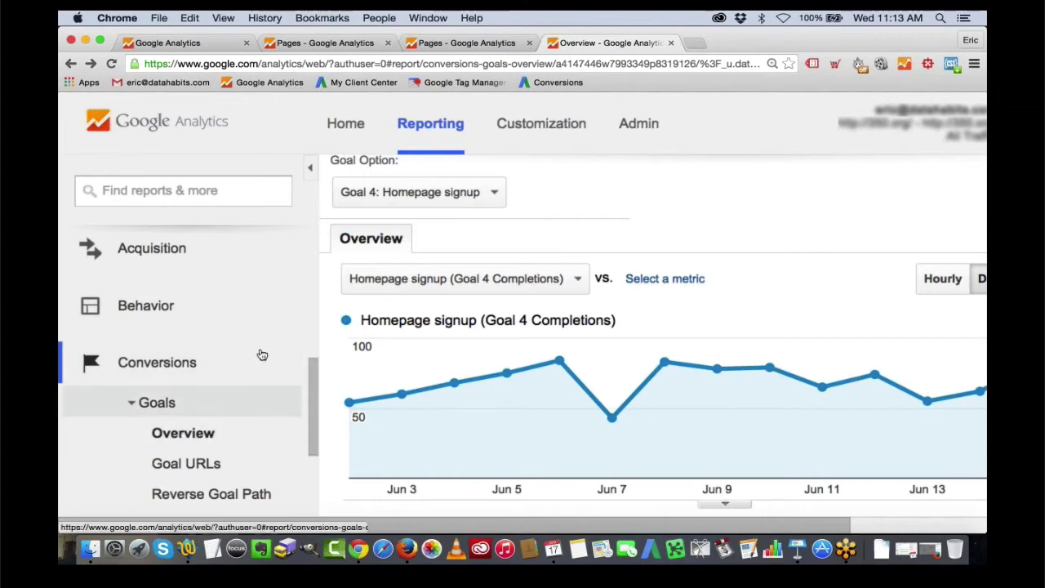
{"action": "left_click", "coordinate": [309, 168]}
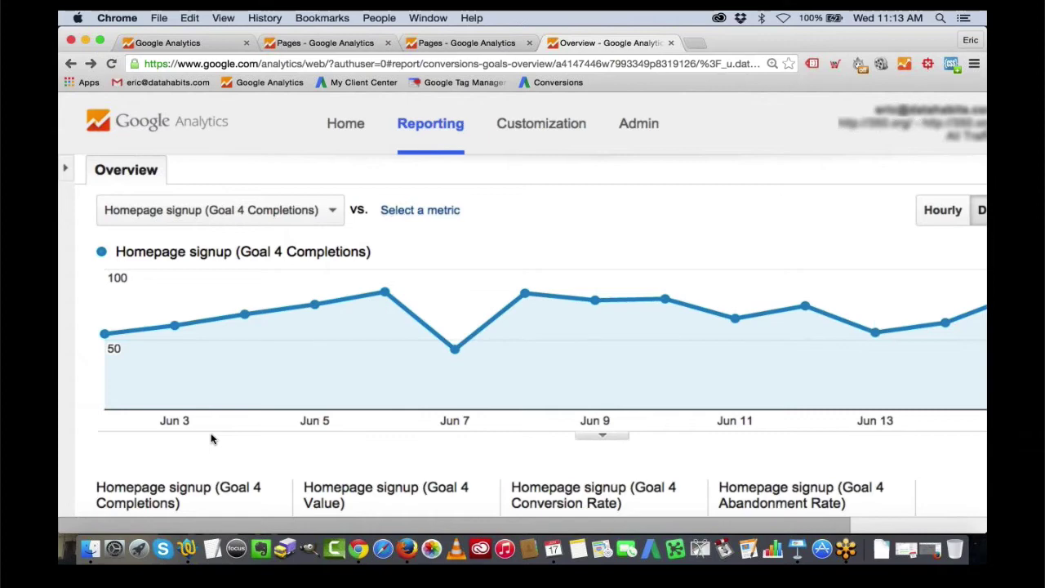
Review the goals Overview for Goal 4: Homepage signup, including its goal option, completions chart and summary metrics.
{"action": "scroll", "coordinate": [215, 436], "scroll_direction": "down", "scroll_amount": 3}
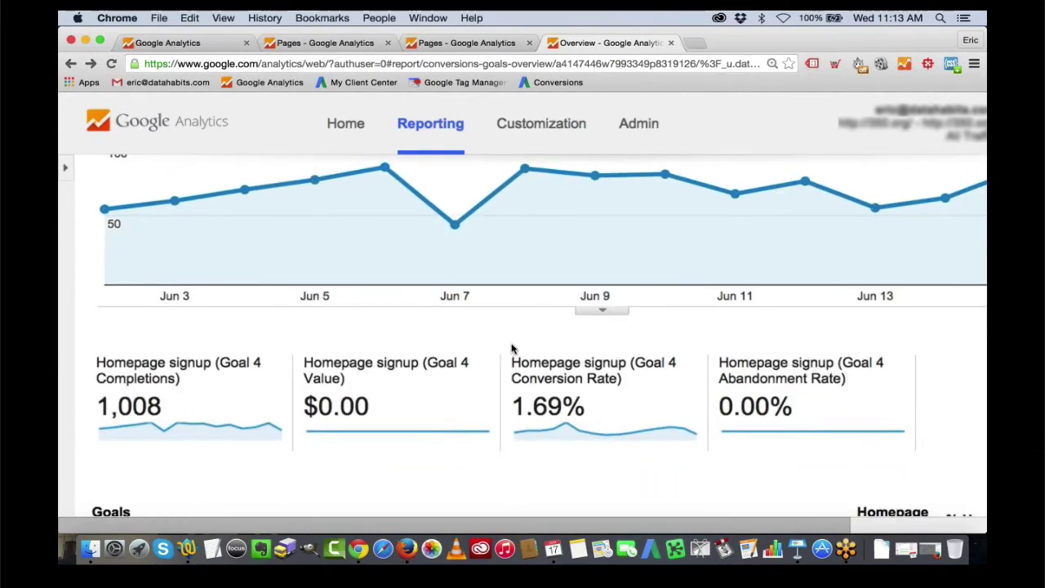
{"action": "scroll", "coordinate": [512, 349], "scroll_direction": "up", "scroll_amount": 5}
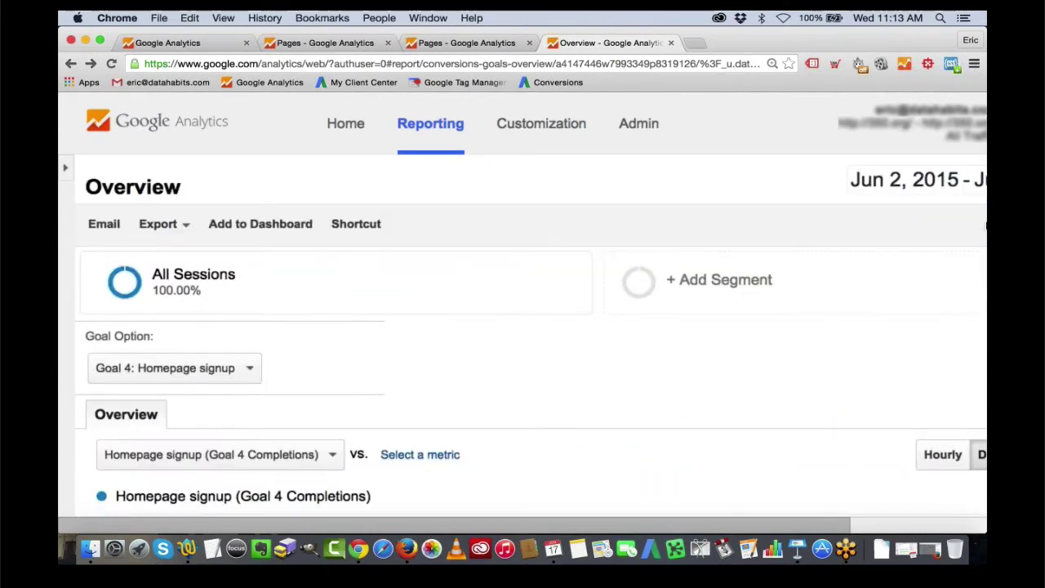
{"action": "scroll", "coordinate": [245, 404], "scroll_direction": "down", "scroll_amount": 1}
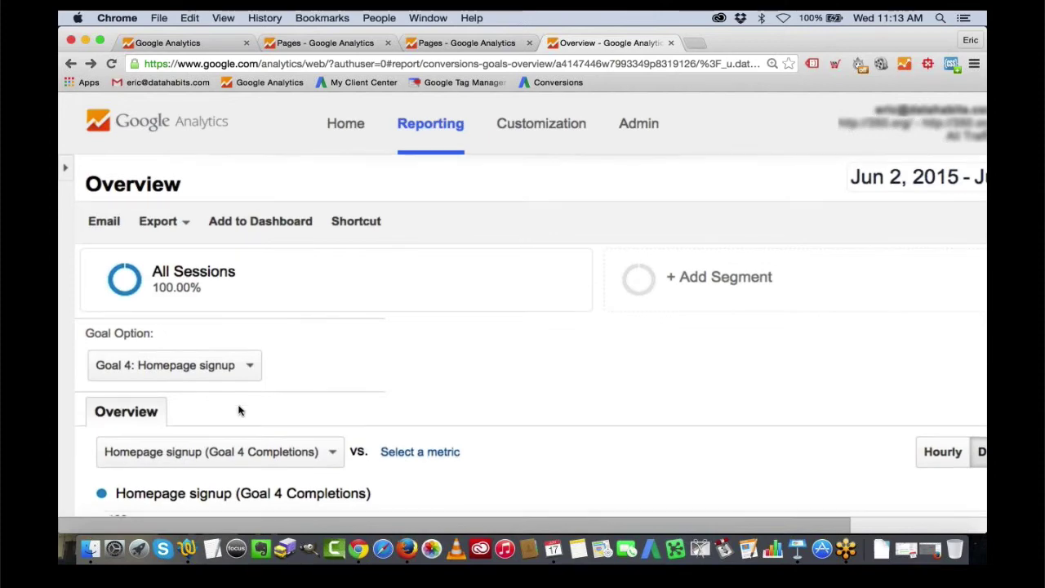
{"action": "scroll", "coordinate": [240, 410], "scroll_direction": "down", "scroll_amount": 5}
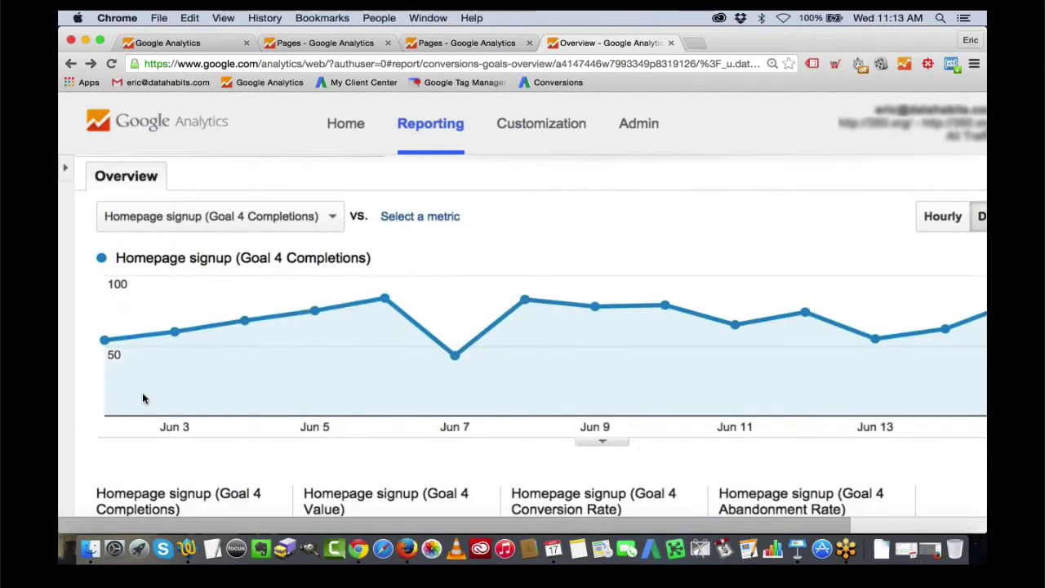
Examine the Source / Medium table for Homepage signup, including the completions and percentage columns.
{"action": "scroll", "coordinate": [142, 398], "scroll_direction": "down", "scroll_amount": 5}
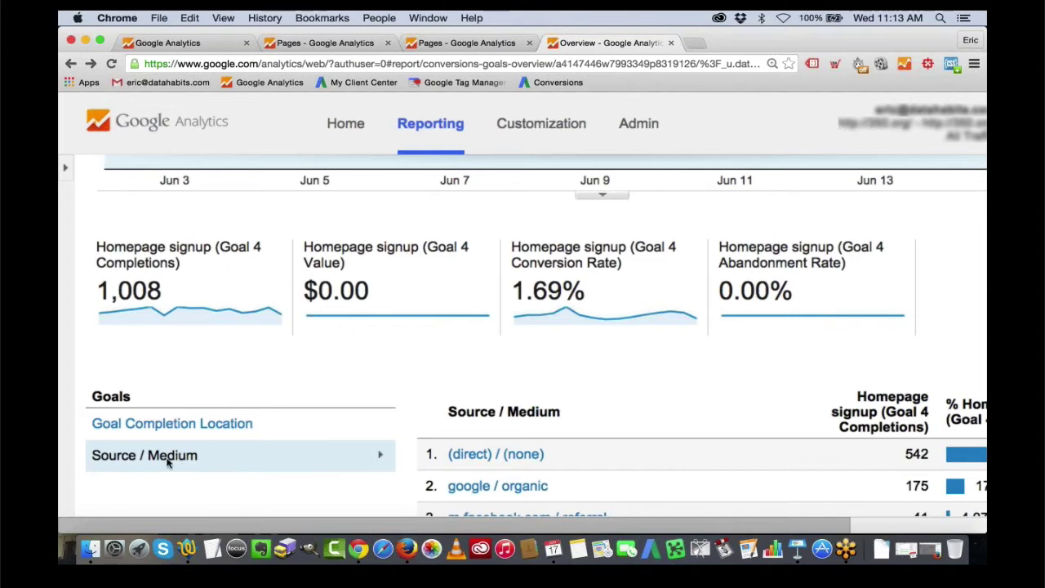
{"action": "scroll", "coordinate": [402, 425], "scroll_direction": "down", "scroll_amount": 2}
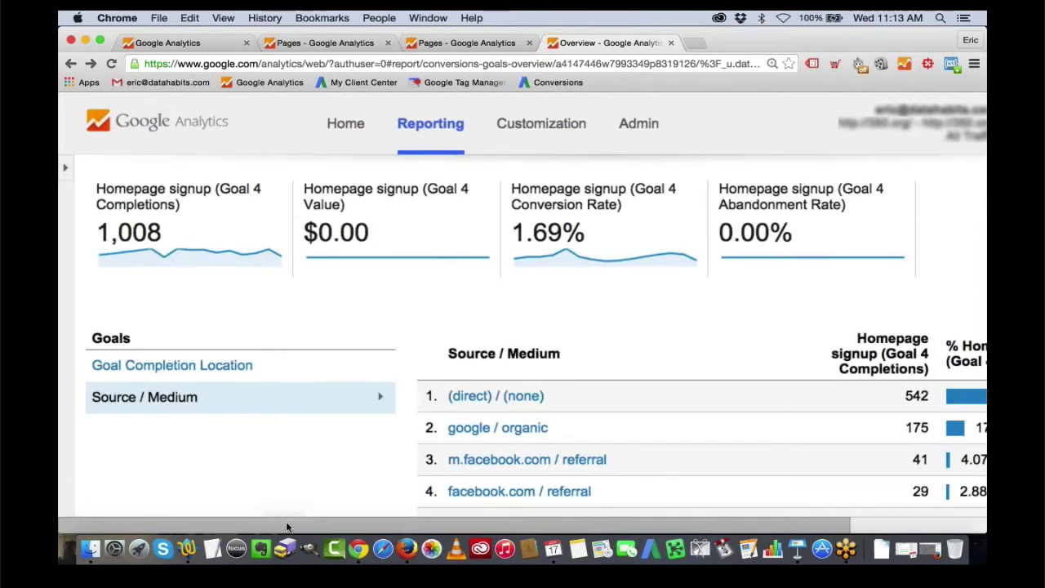
{"action": "scroll", "coordinate": [449, 528], "scroll_direction": "right", "scroll_amount": 3}
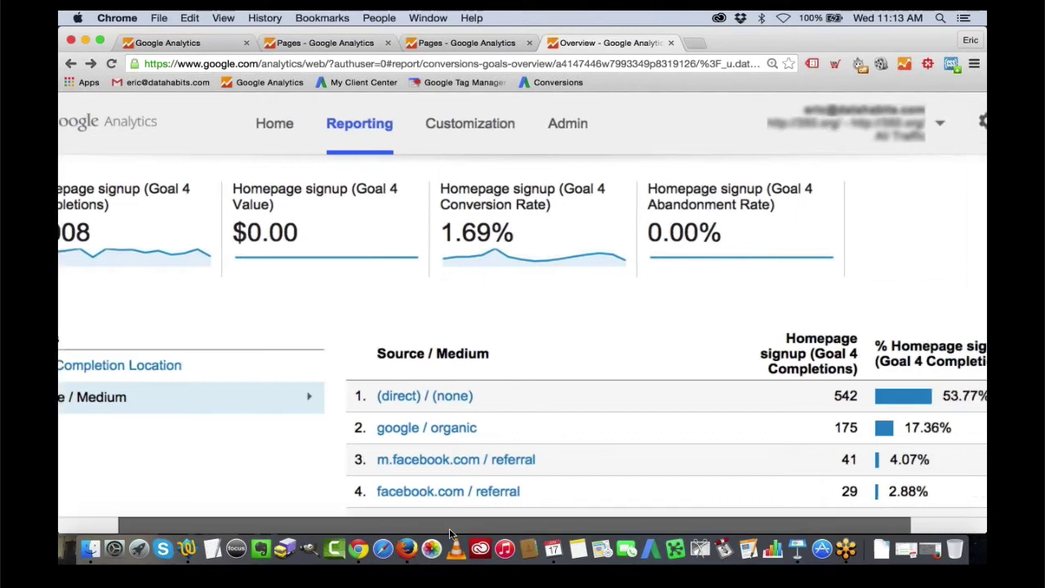
{"action": "scroll", "coordinate": [449, 528], "scroll_direction": "right", "scroll_amount": 3}
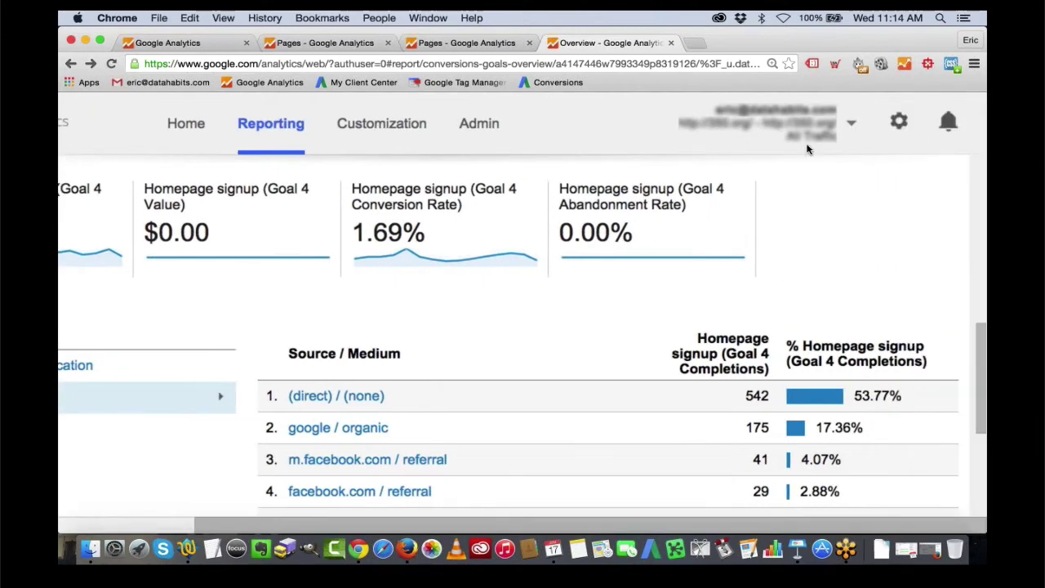
{"action": "scroll", "coordinate": [390, 238], "scroll_direction": "down", "scroll_amount": 1}
{"action": "scroll", "coordinate": [390, 238], "scroll_direction": "down", "scroll_amount": 3}
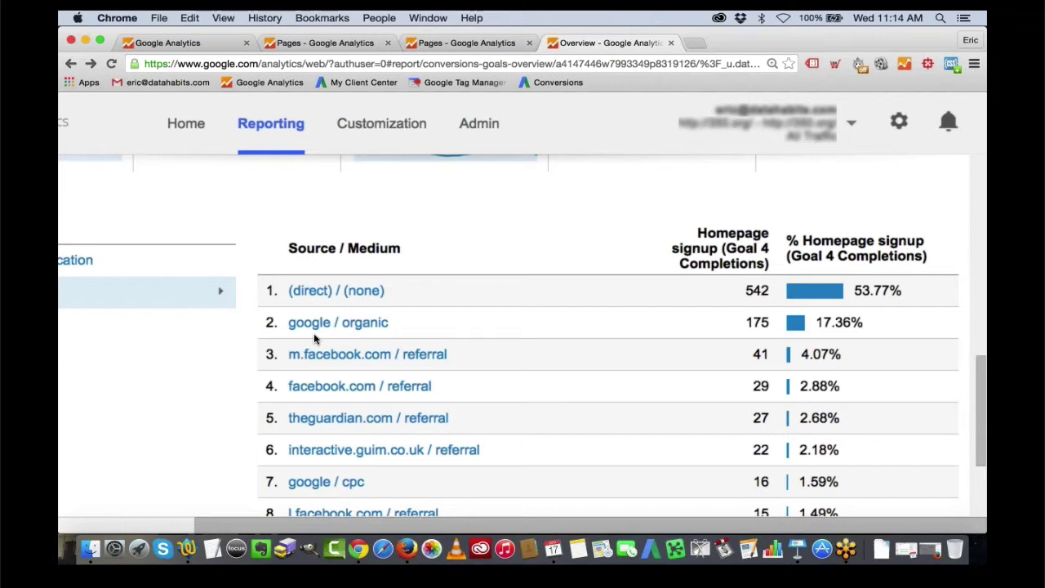
Enlarge the page and compare Homepage signup completions across the direct, organic, referral and cpc traffic sources.
{"action": "key", "text": "super+equal"}
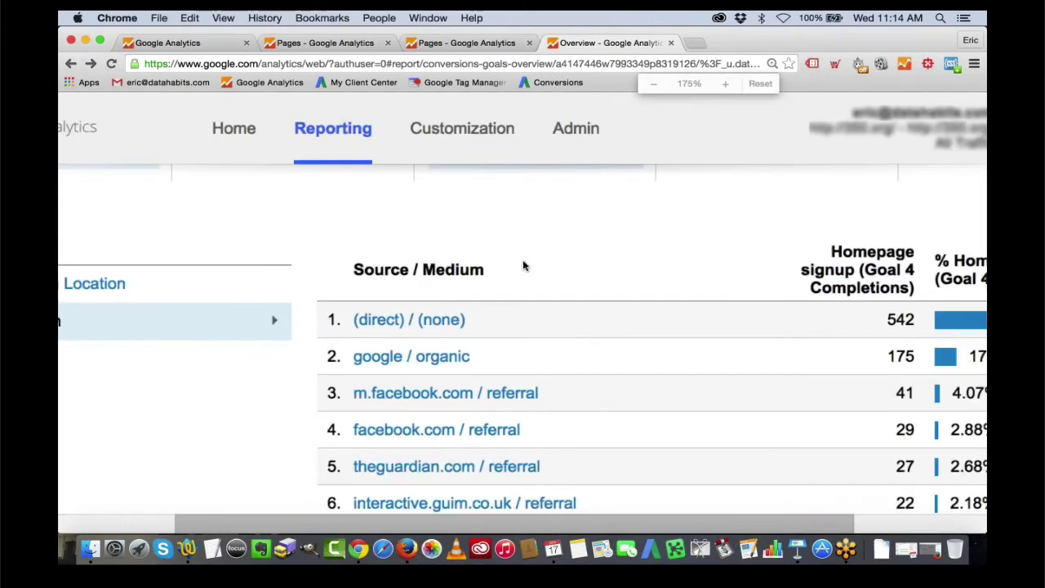
{"action": "key", "text": "super+equal"}
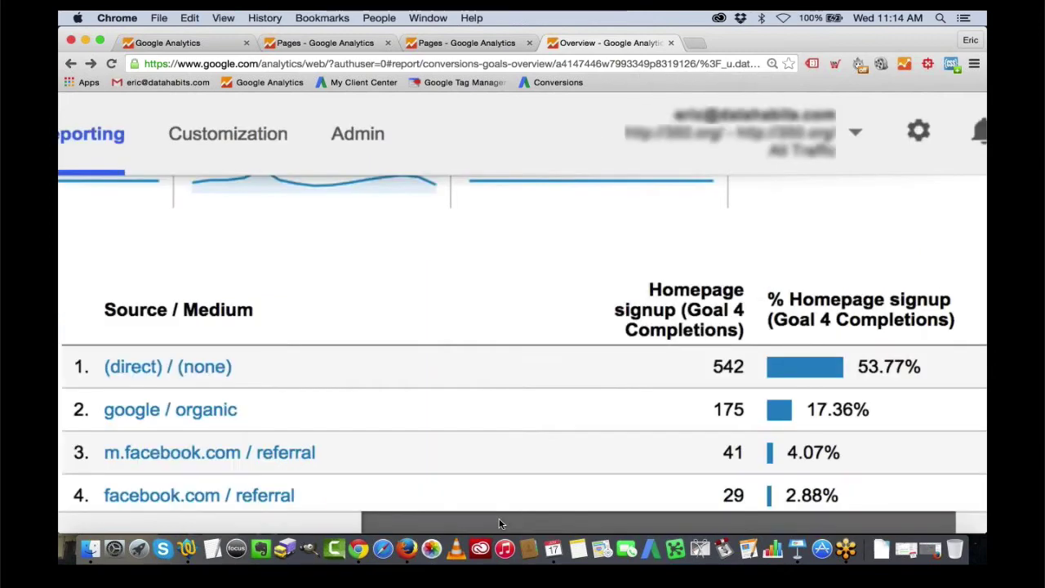
{"action": "scroll", "coordinate": [494, 516], "scroll_direction": "left", "scroll_amount": 2}
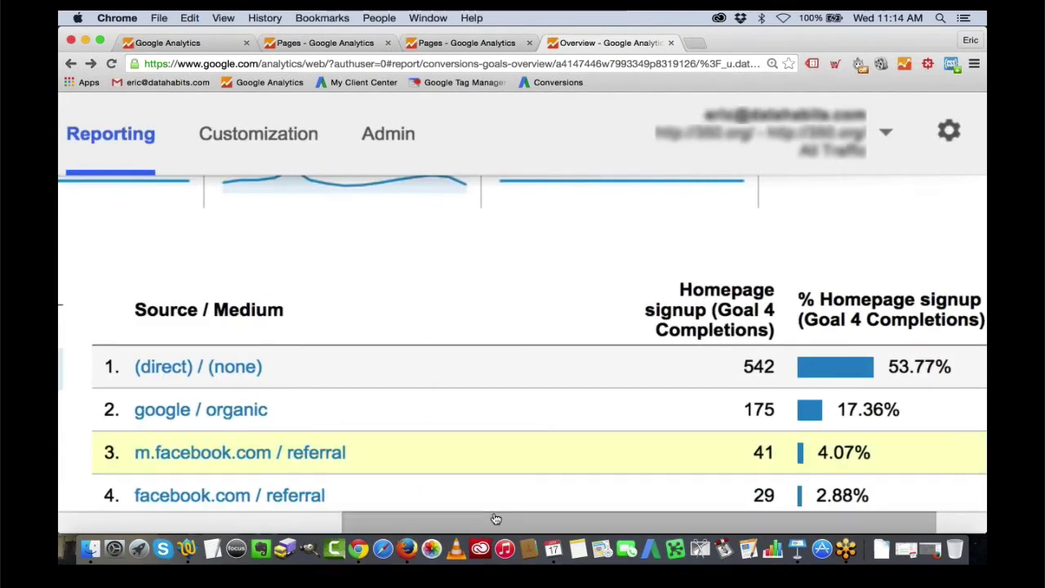
{"action": "scroll", "coordinate": [171, 359], "scroll_direction": "down", "scroll_amount": 3}
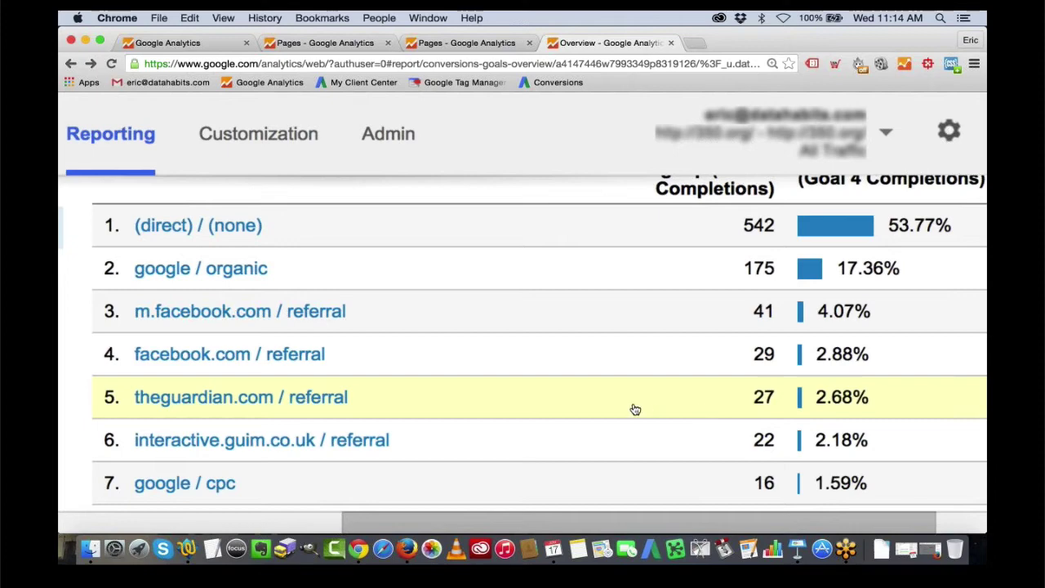
{"action": "scroll", "coordinate": [633, 410], "scroll_direction": "down", "scroll_amount": 3}
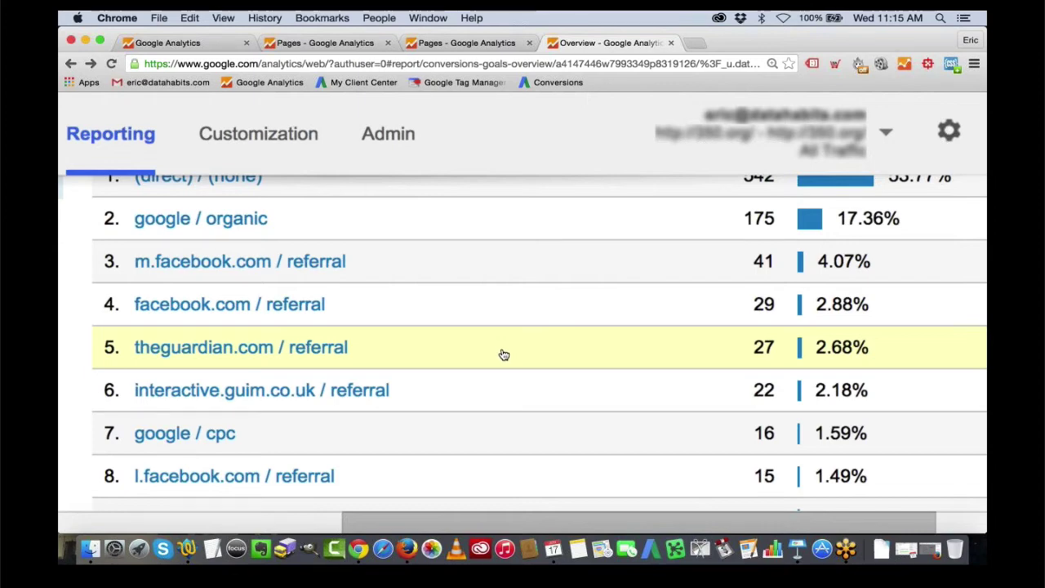
{"action": "scroll", "coordinate": [504, 355], "scroll_direction": "up", "scroll_amount": 2}
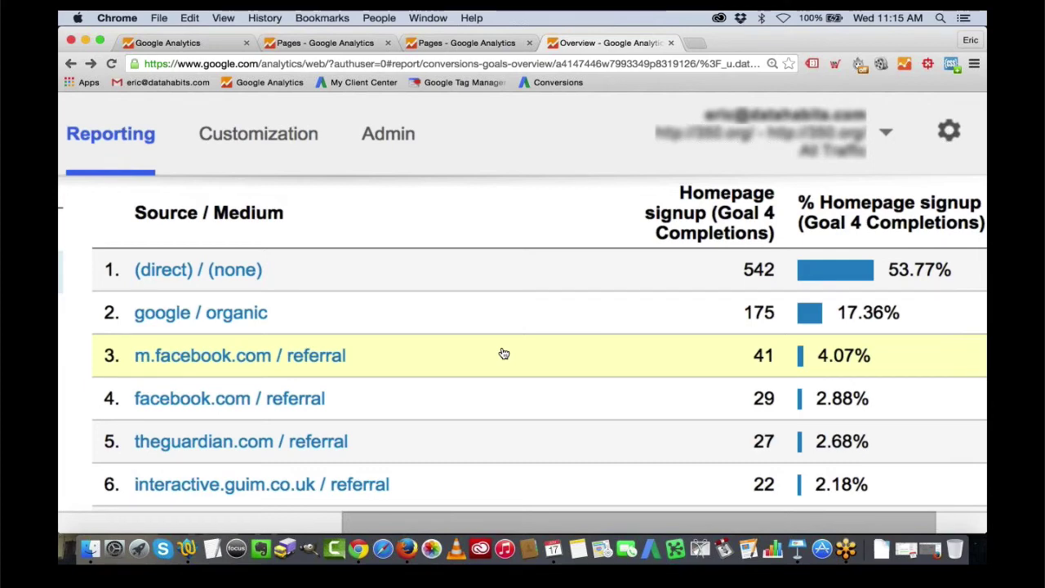
{"action": "scroll", "coordinate": [504, 353], "scroll_direction": "down", "scroll_amount": 1}
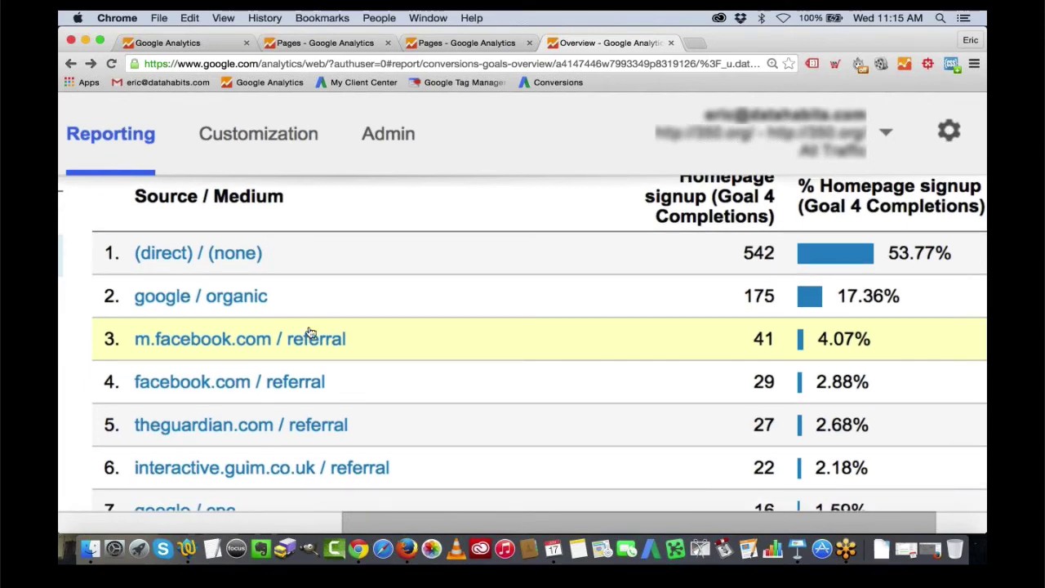